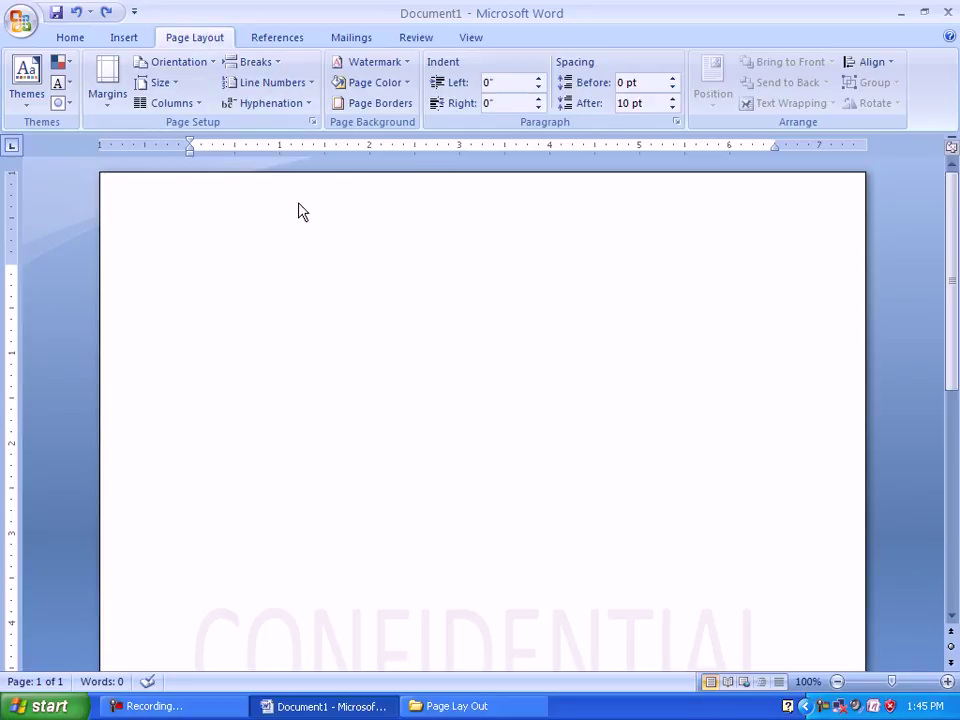
- Apply the built-in Civic theme to the blank document
double_click(464, 293)
key("ctrl+z")
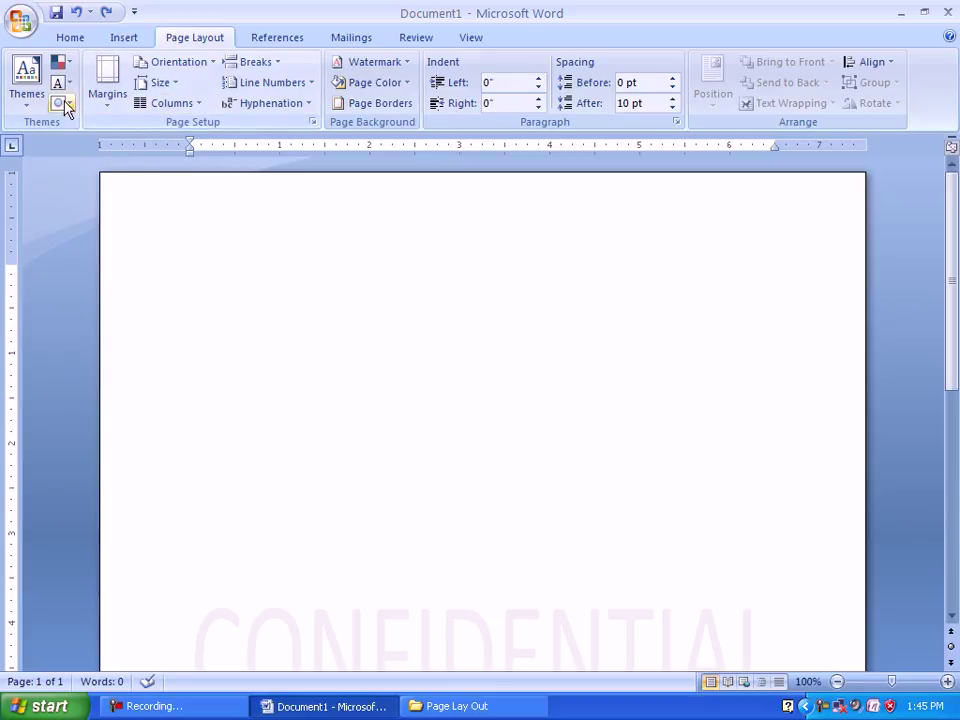
left_click(31, 106)
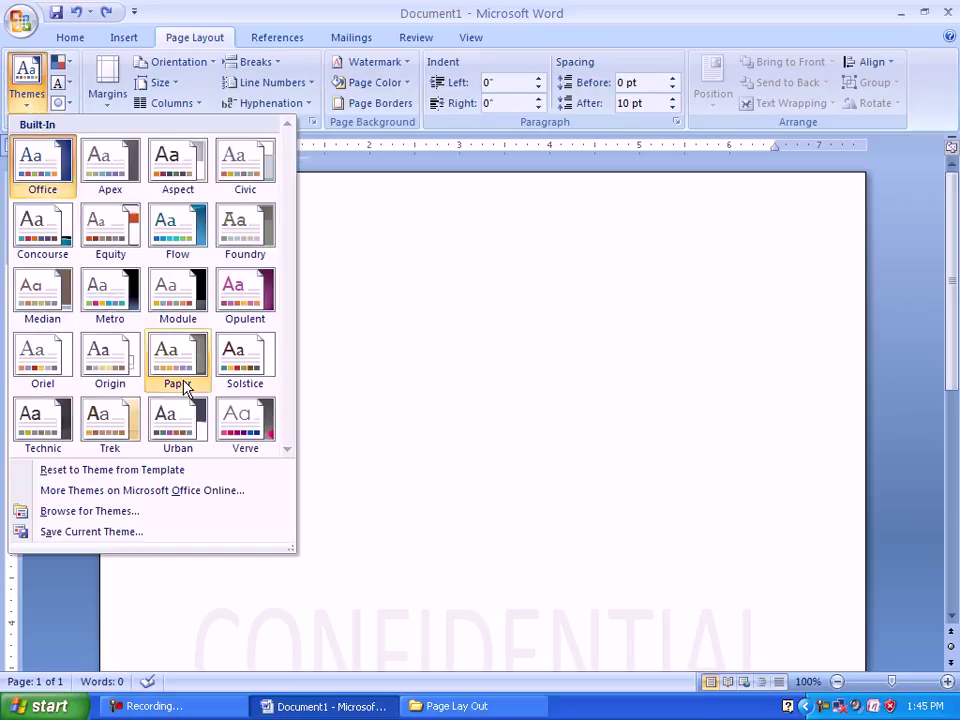
left_click(244, 181)
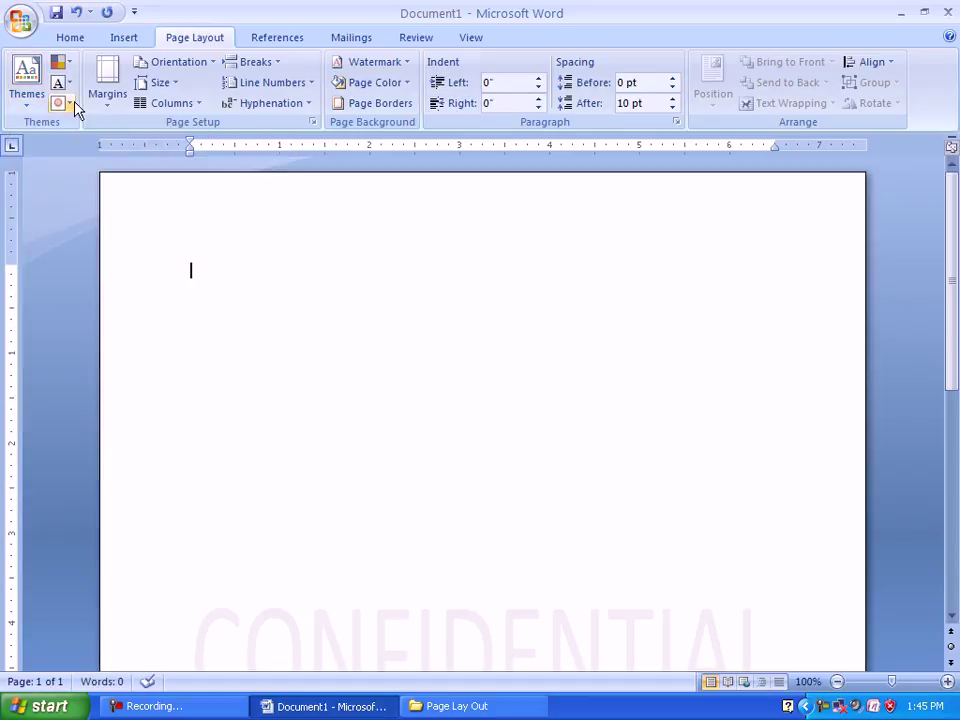
- Examine the built-in theme colors, theme fonts and theme effects, along with the heading styles of the Civic theme
left_click(71, 64)
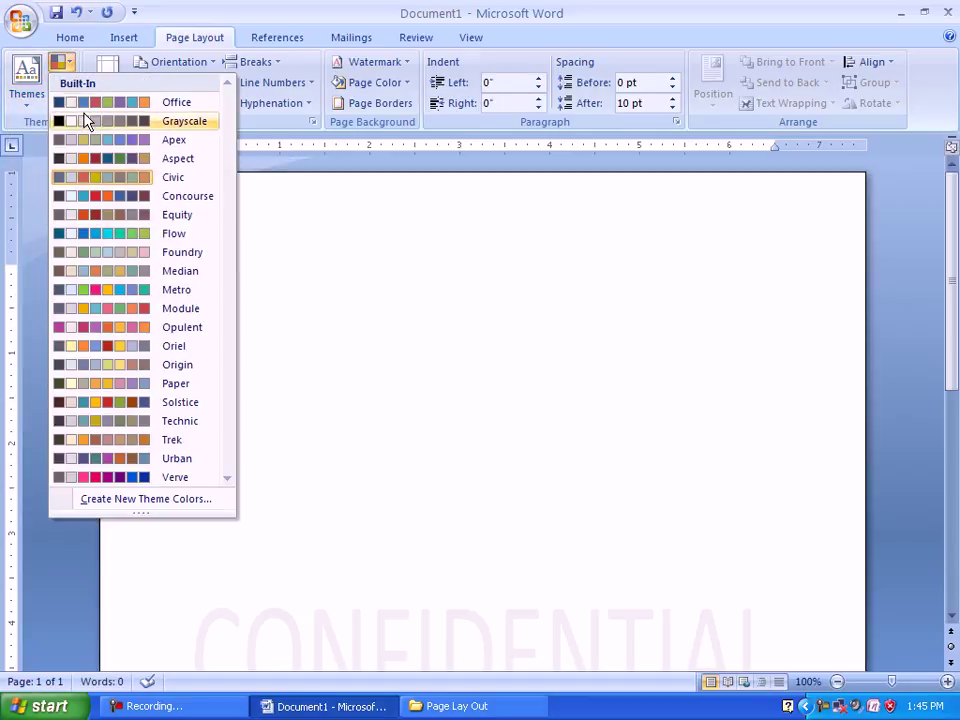
left_click(303, 343)
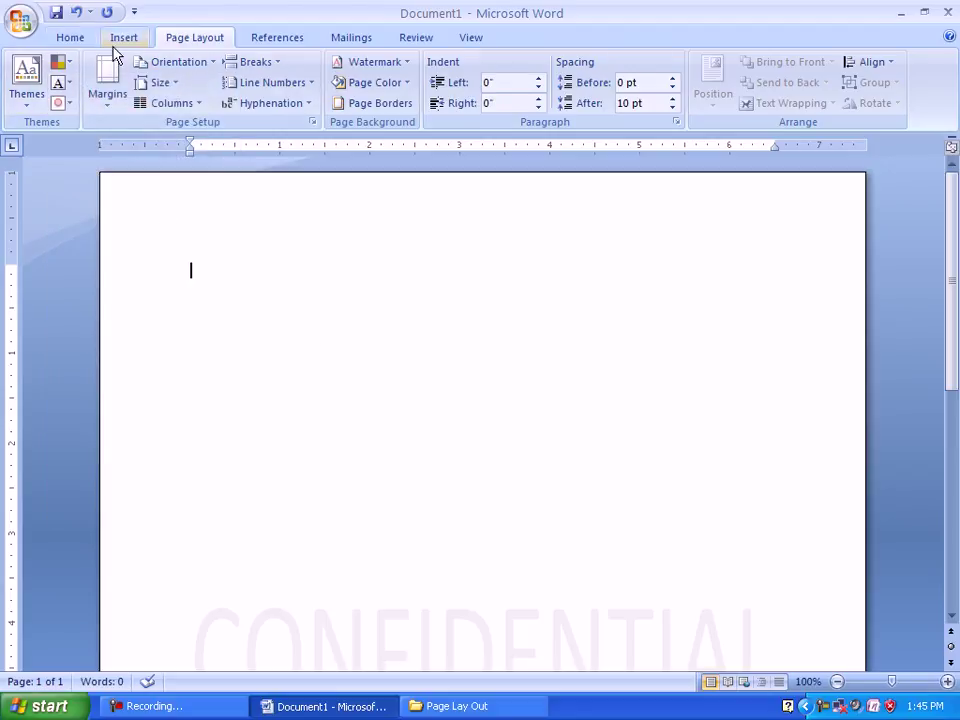
left_click(72, 40)
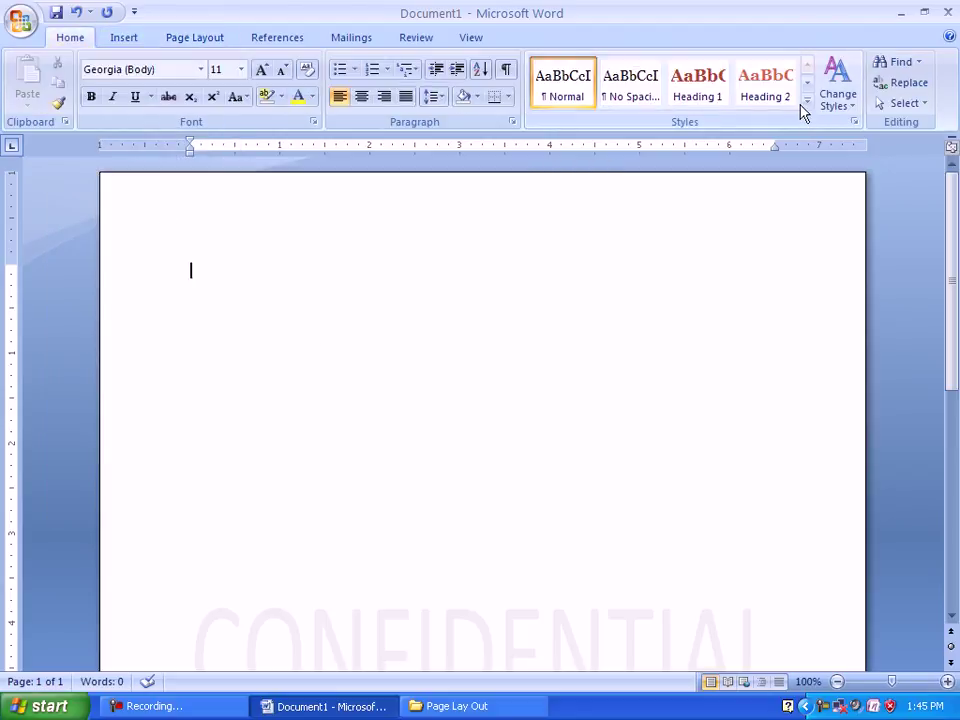
left_click(182, 40)
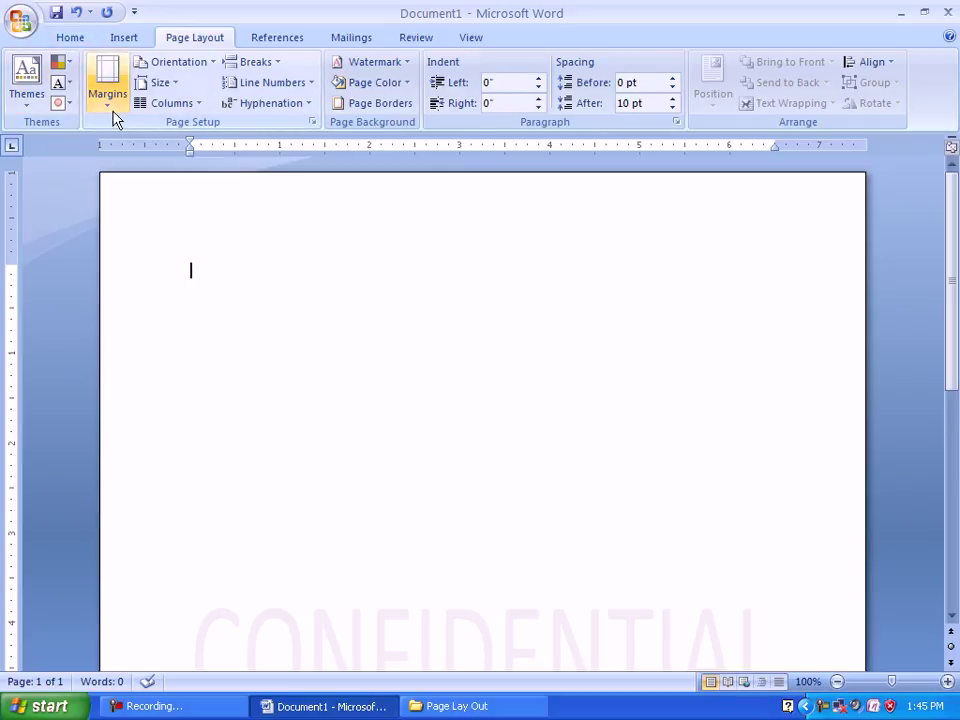
left_click(62, 82)
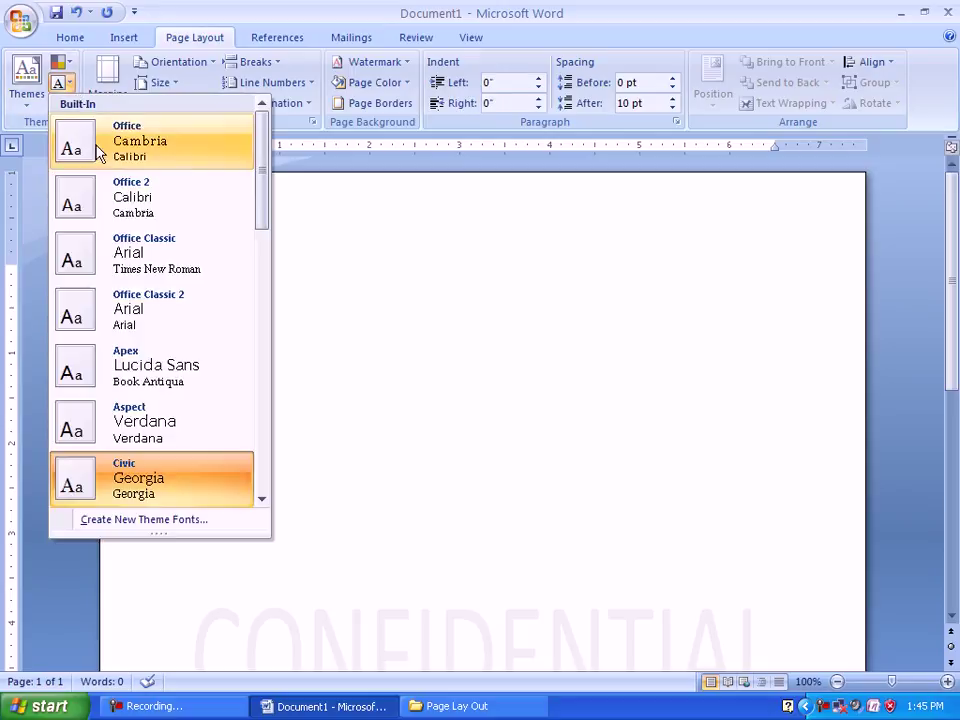
left_click(70, 64)
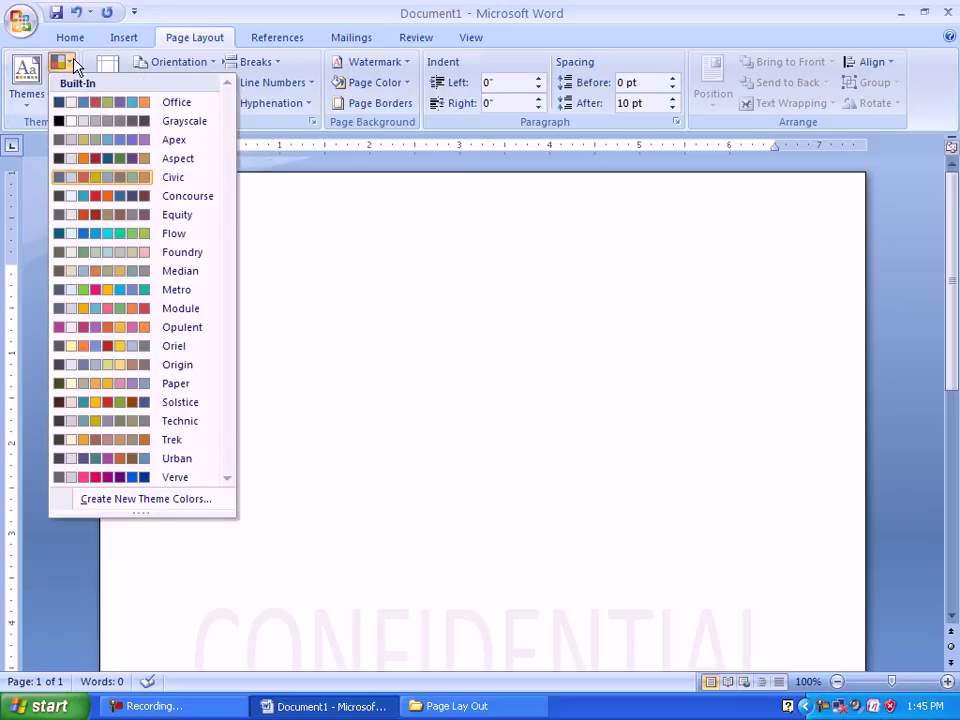
left_click(70, 66)
left_click(69, 104)
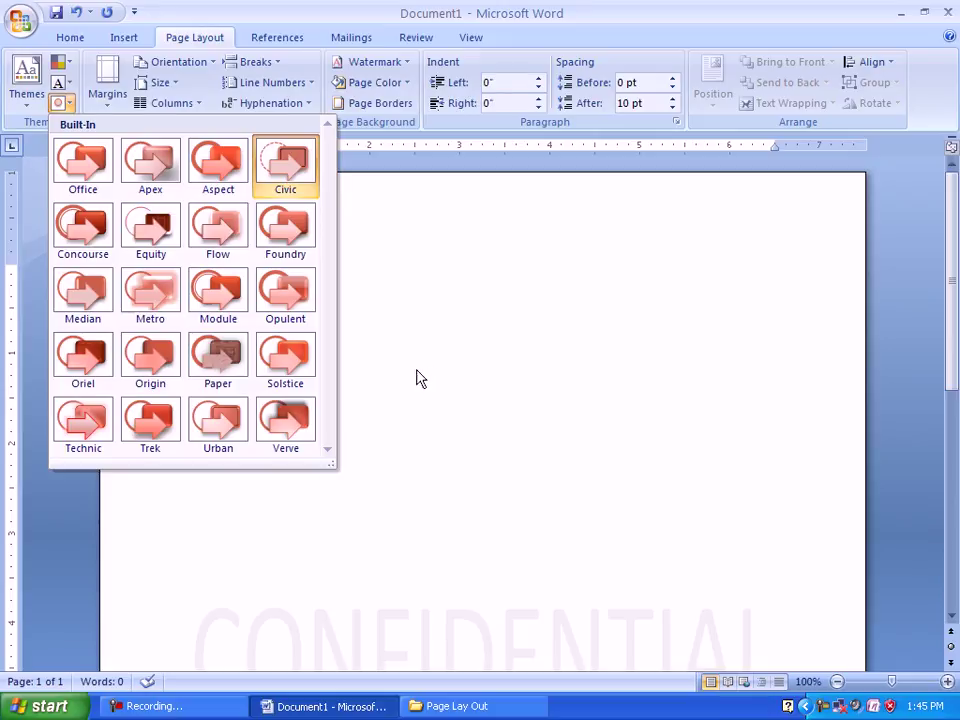
left_click(269, 382)
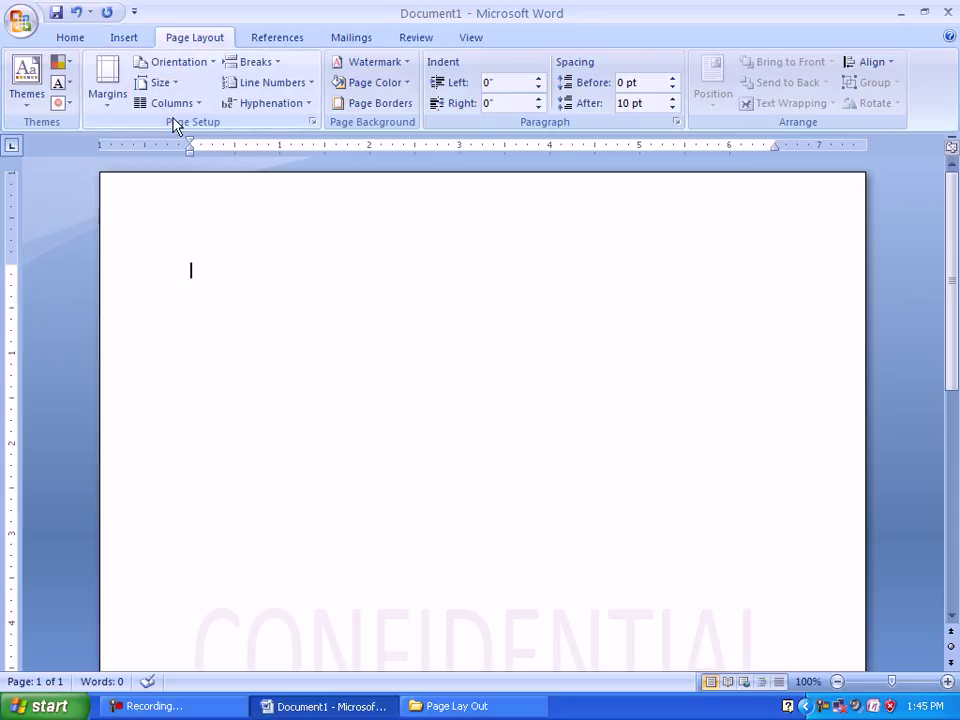
- Enter the heading text "Hello every one" at the start of the page
scroll(173, 118, "up", 2)
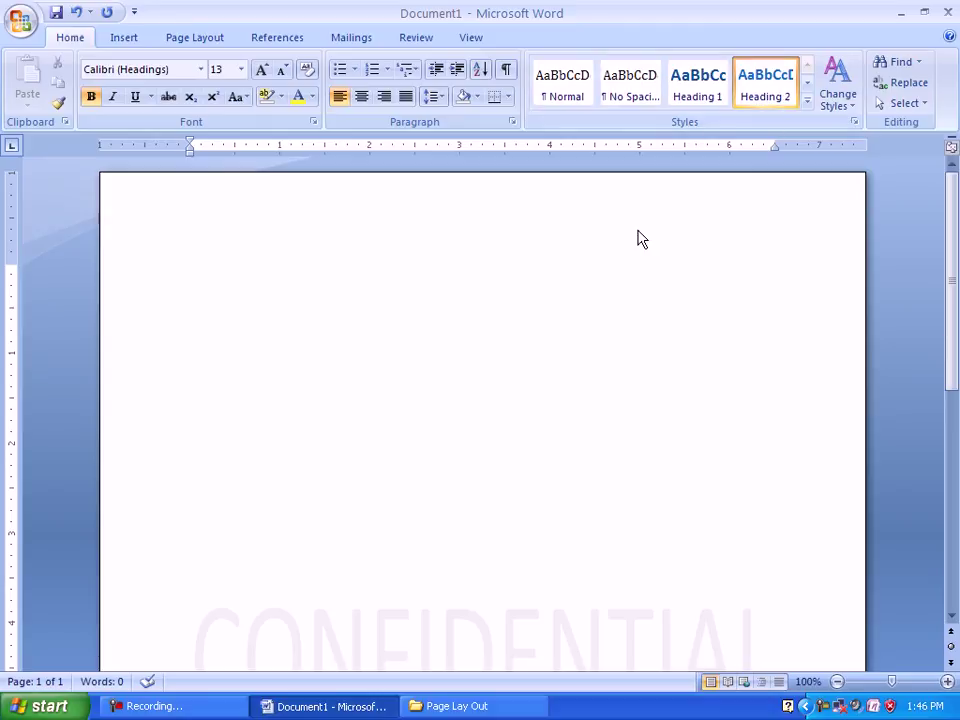
type("he")
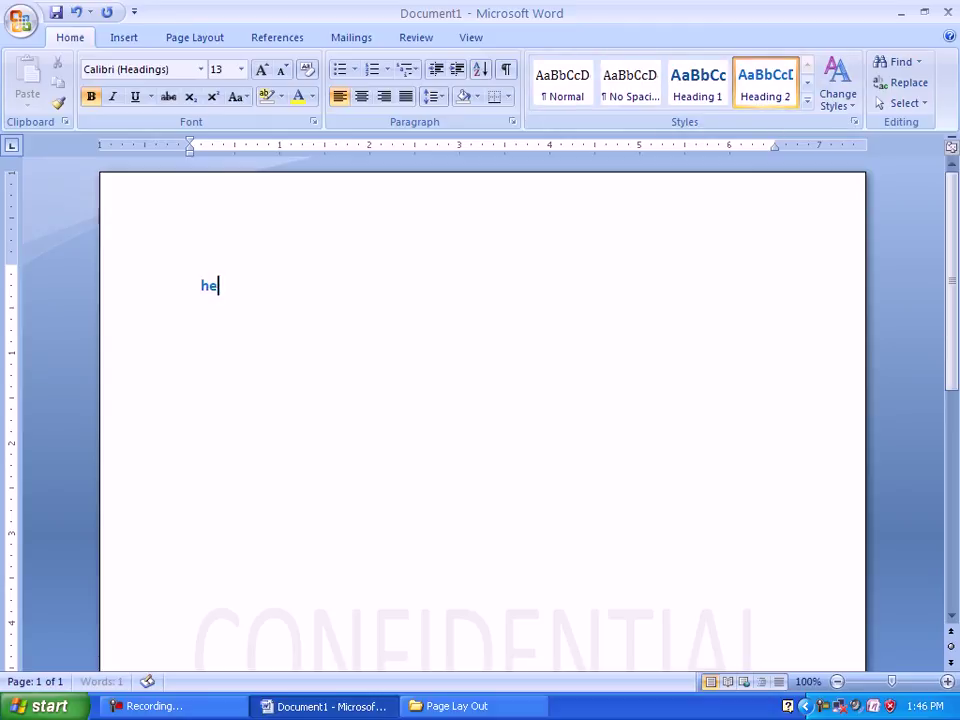
type("llo every one")
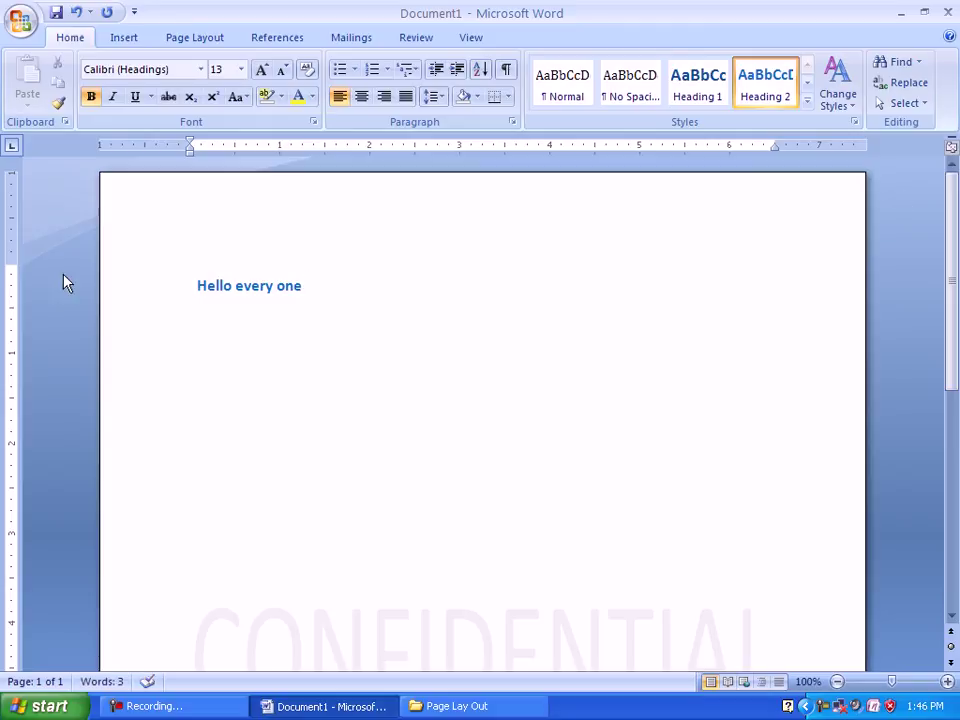
- Apply the Intense Emphasis style to the "Hello every one" line and align it to the right
left_click(119, 298)
left_click(807, 104)
left_click(636, 196)
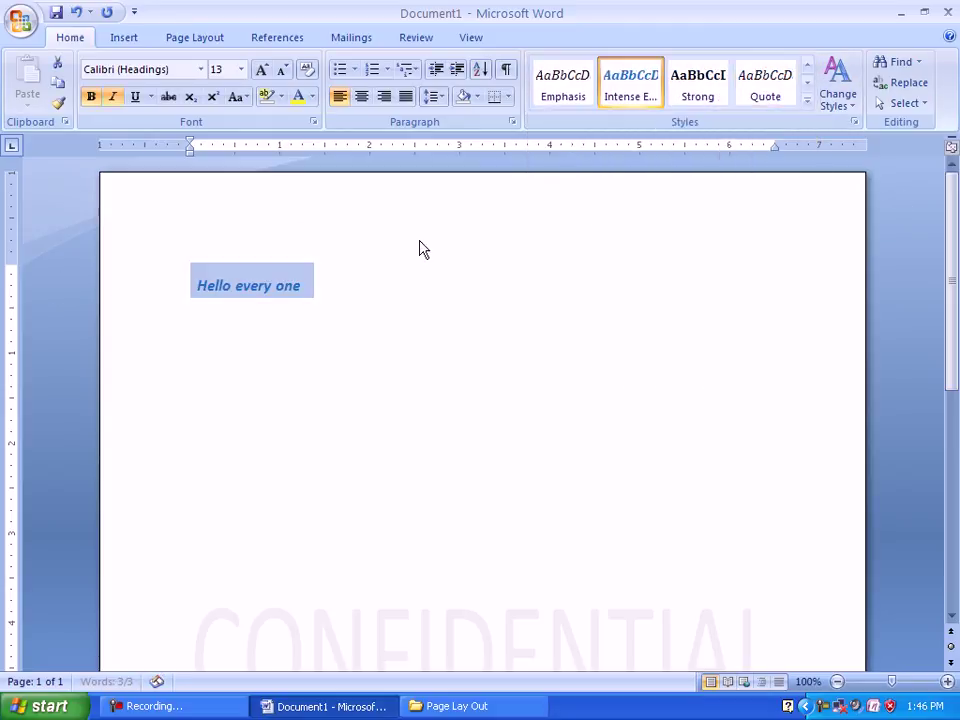
left_click(384, 96)
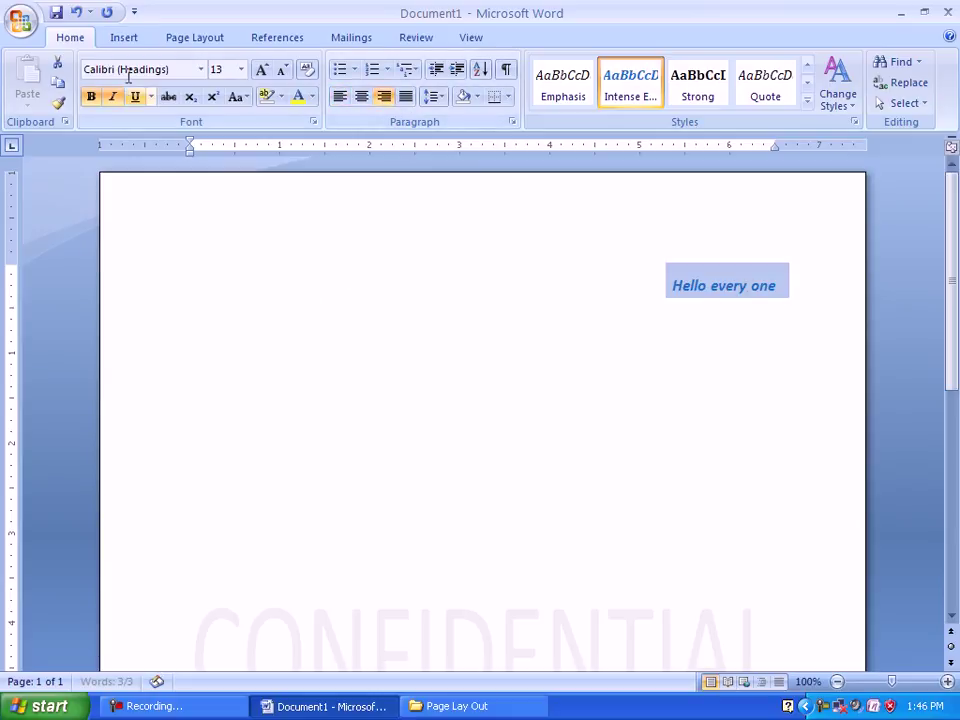
- Apply the built-in Verve theme to the document and change the theme colors to Trek
left_click(178, 37)
left_click(30, 97)
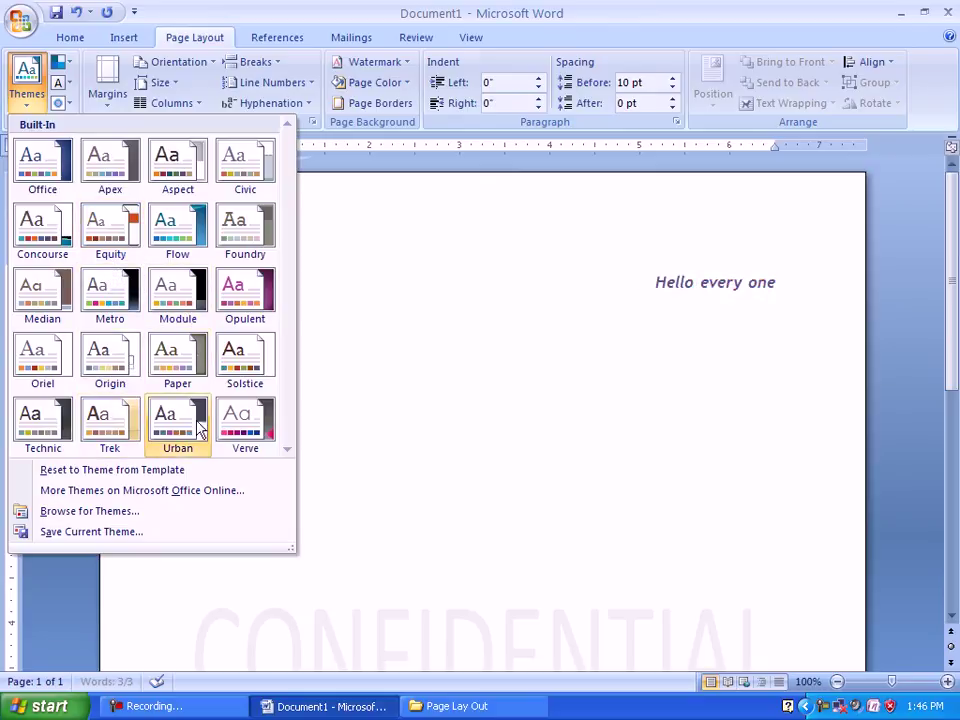
left_click(238, 422)
left_click(60, 62)
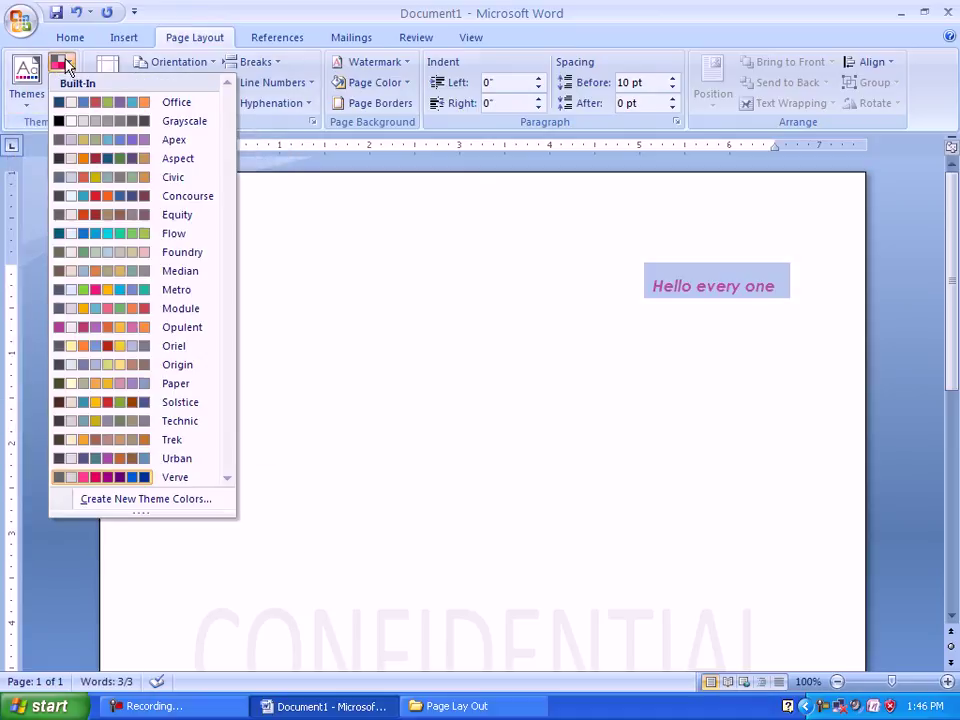
left_click(140, 440)
- Change the theme fonts to Apex and the theme effects to Origin
left_click(60, 82)
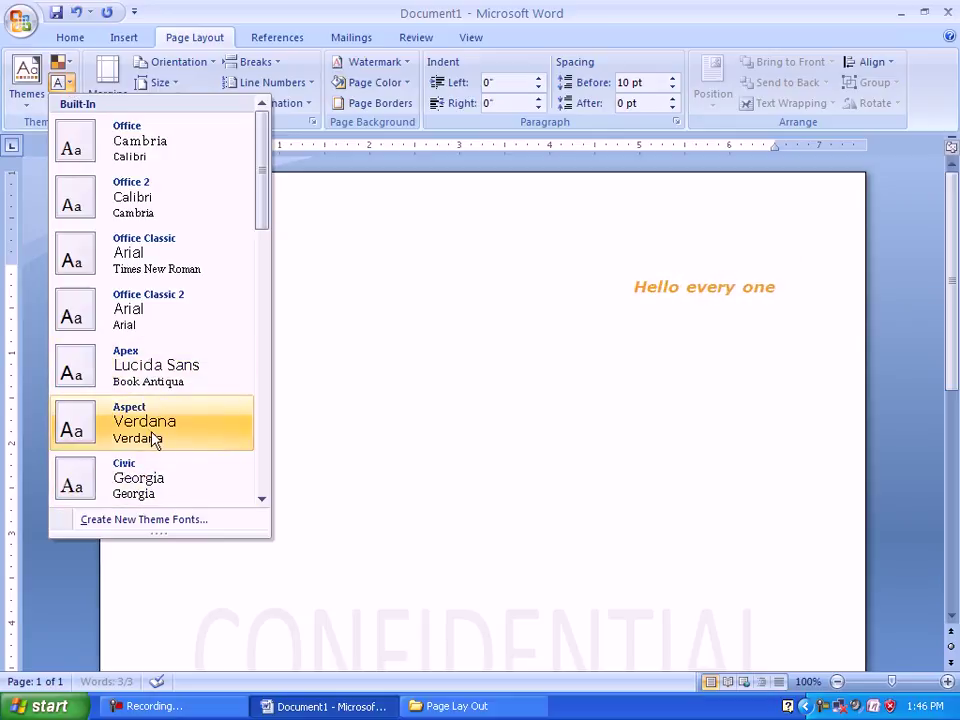
left_click(155, 357)
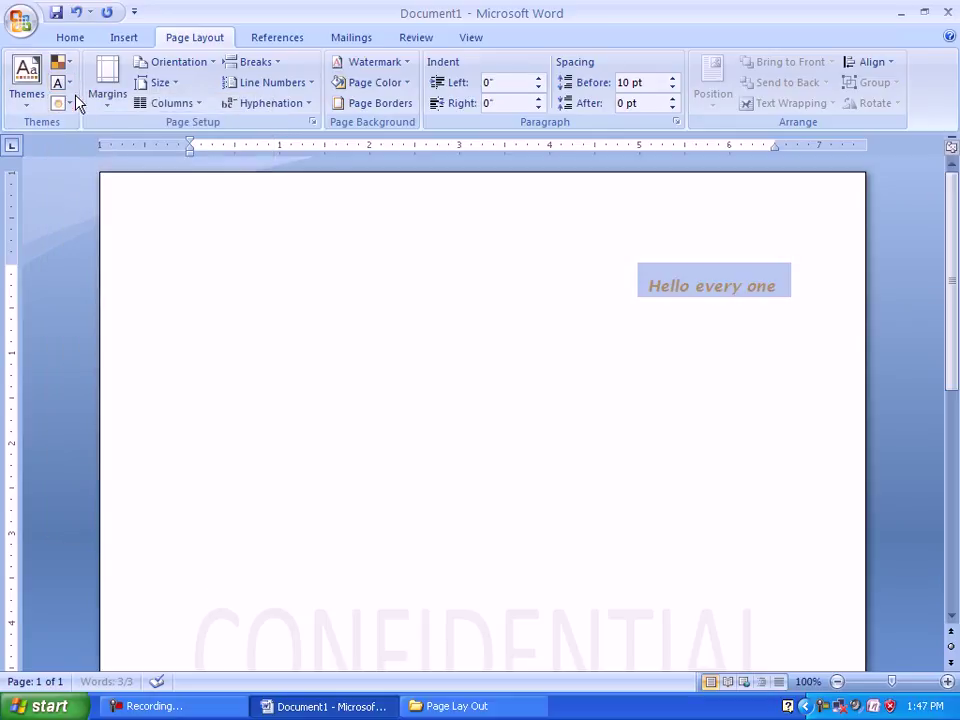
left_click(60, 103)
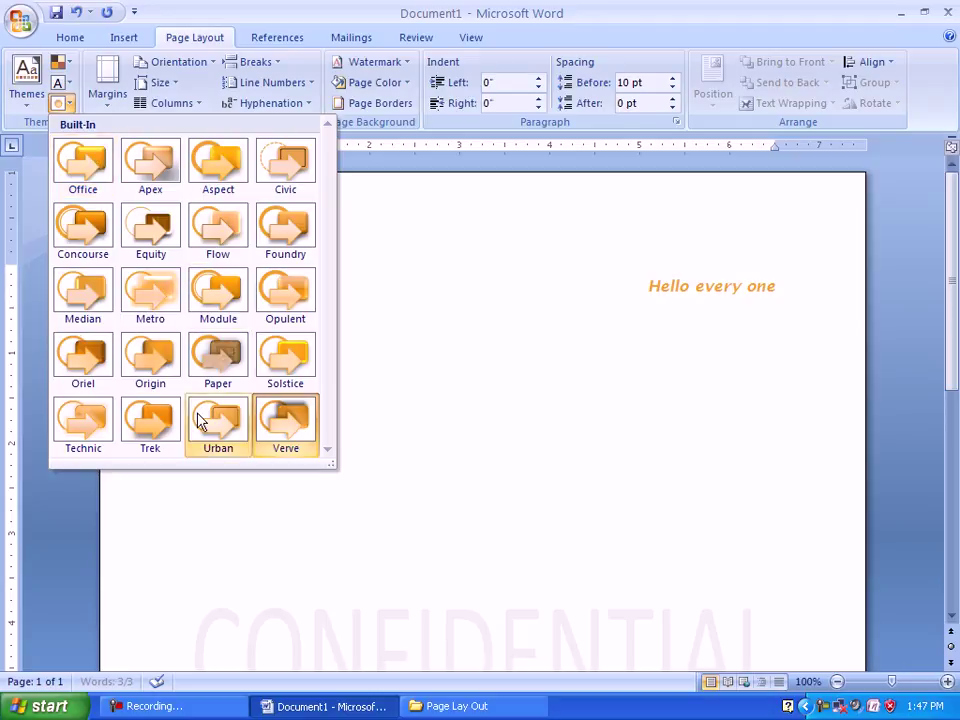
left_click(131, 362)
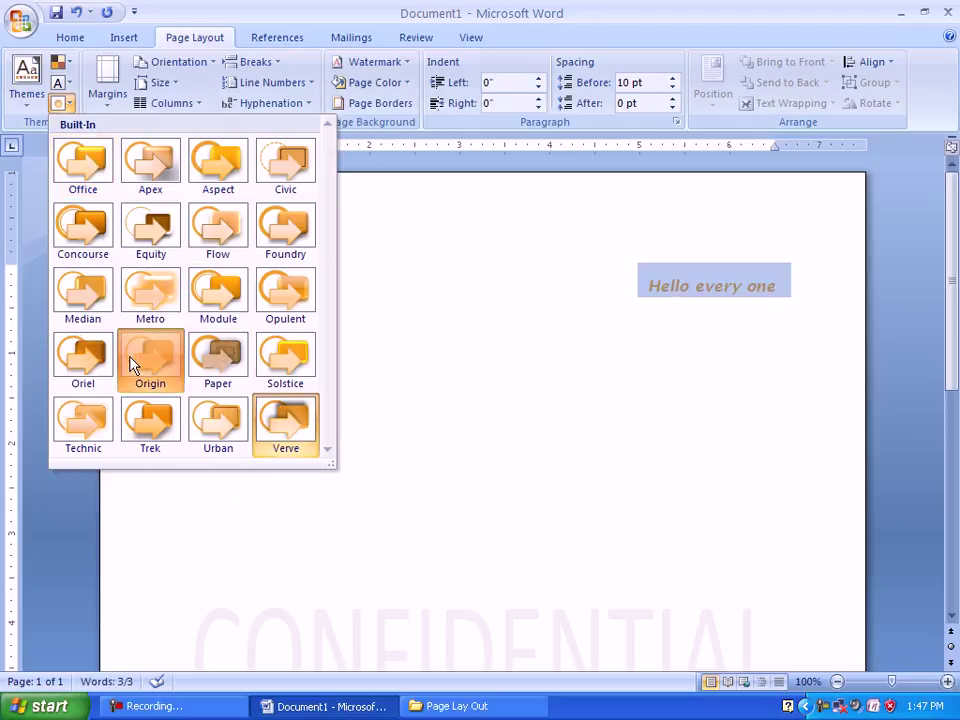
left_click(30, 100)
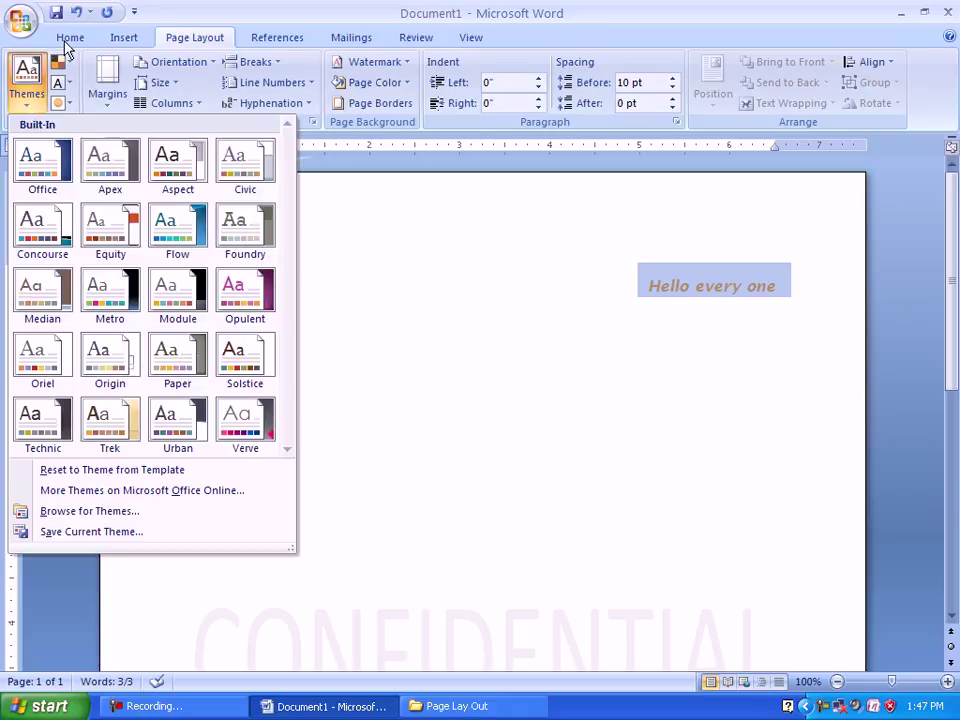
left_click(64, 42)
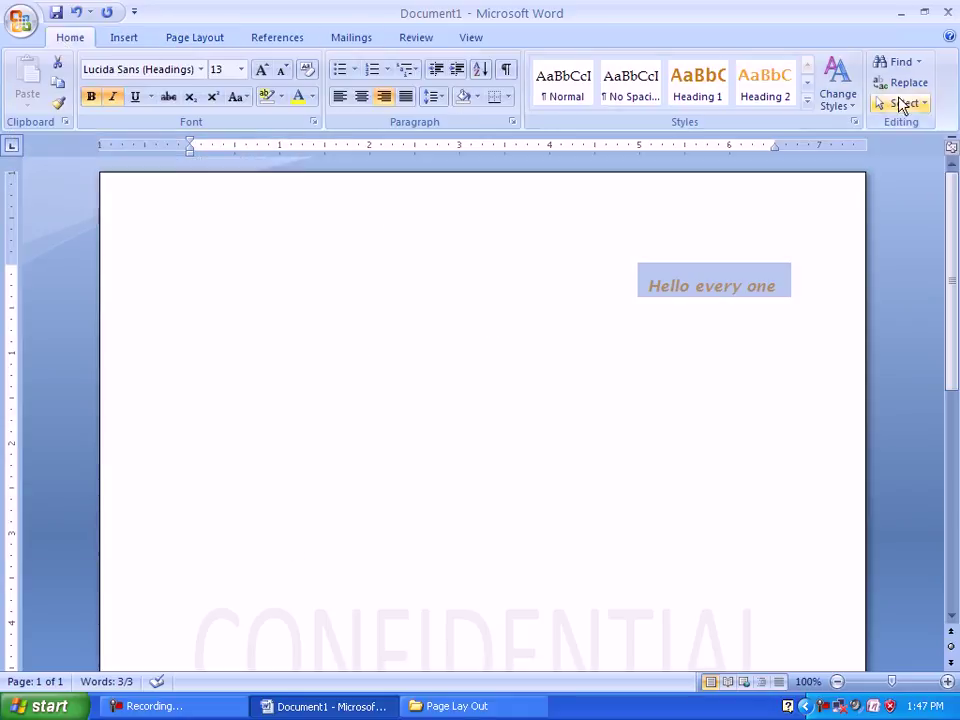
left_click(204, 40)
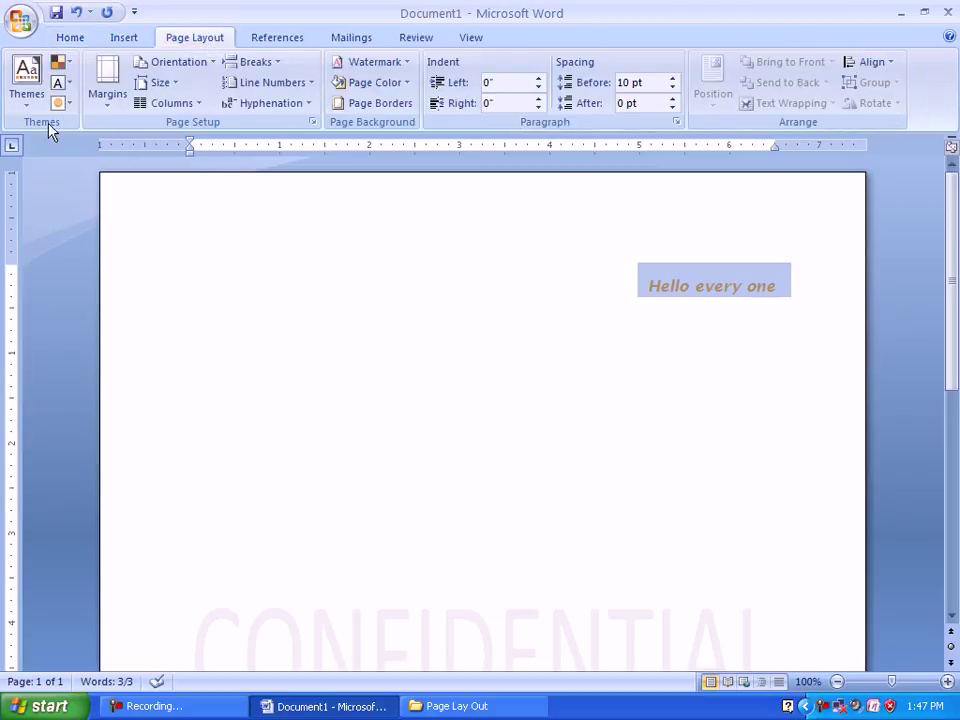
- Apply the Mirrored margin preset with 1" top and bottom, 1.25" inside and 1" outside
left_click(108, 105)
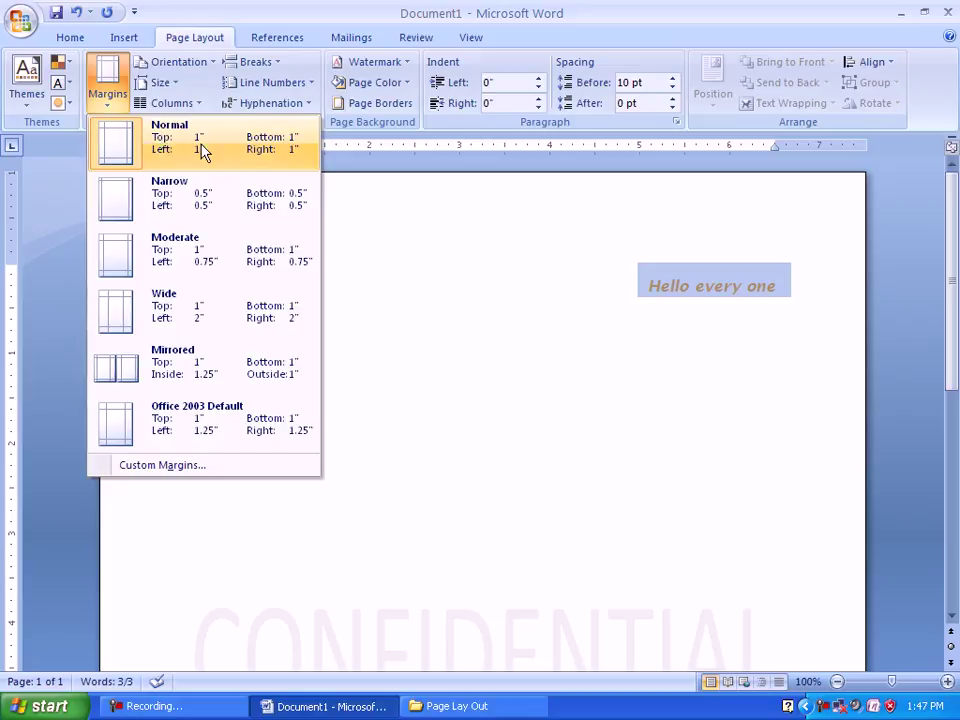
left_click(170, 370)
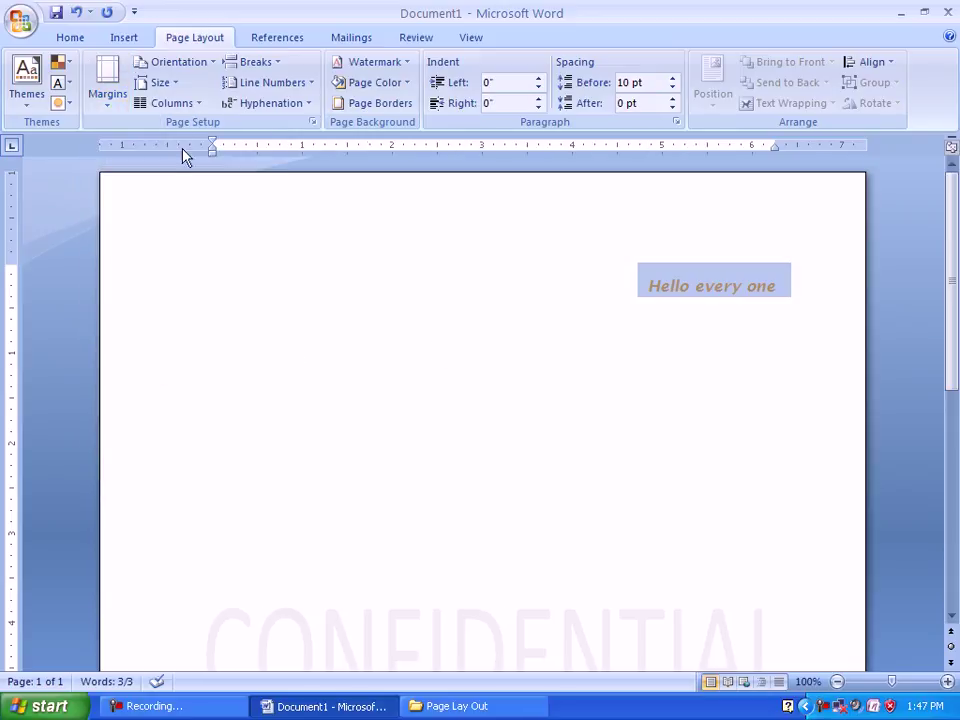
left_click(106, 105)
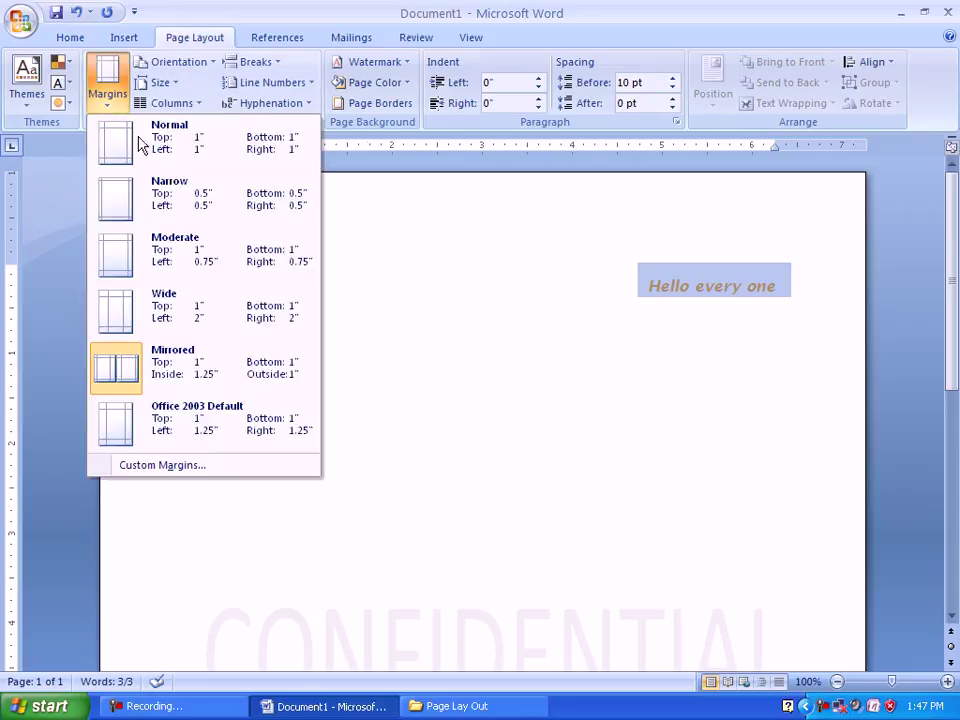
left_click(207, 372)
left_click(837, 681)
left_click(837, 681)
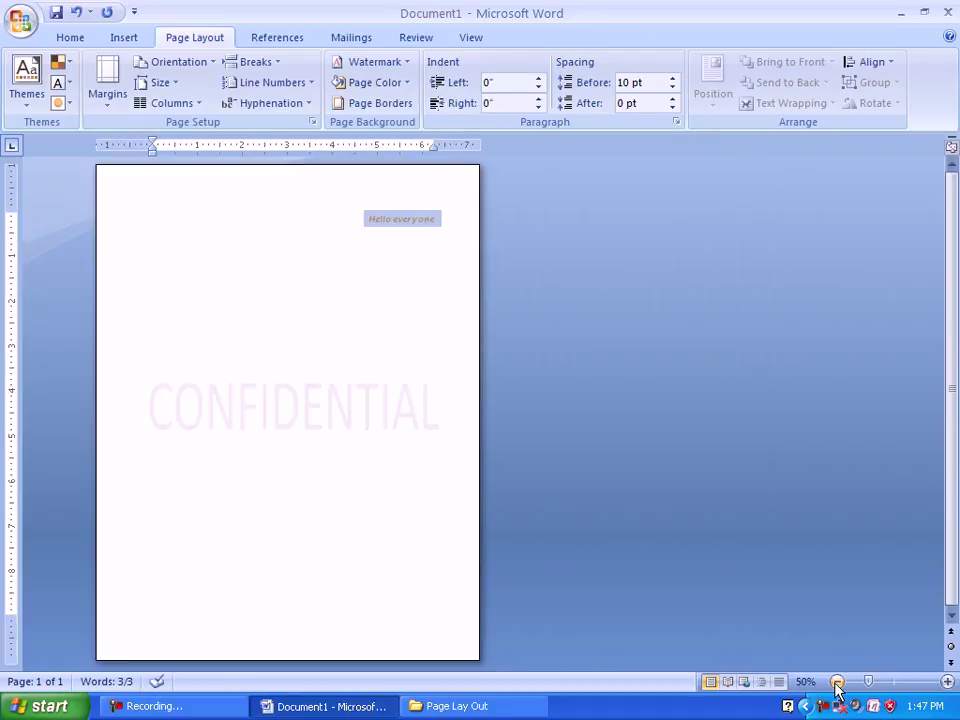
- Try the Wide margin preset with 2" left and right, and return the page to Mirrored margins
left_click(105, 95)
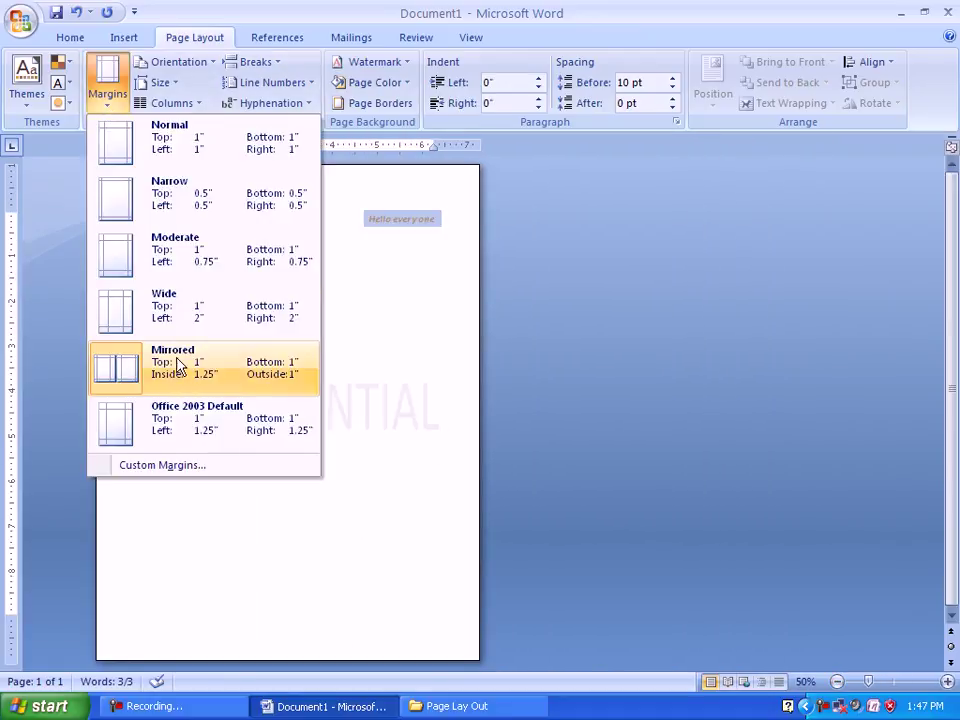
left_click(147, 313)
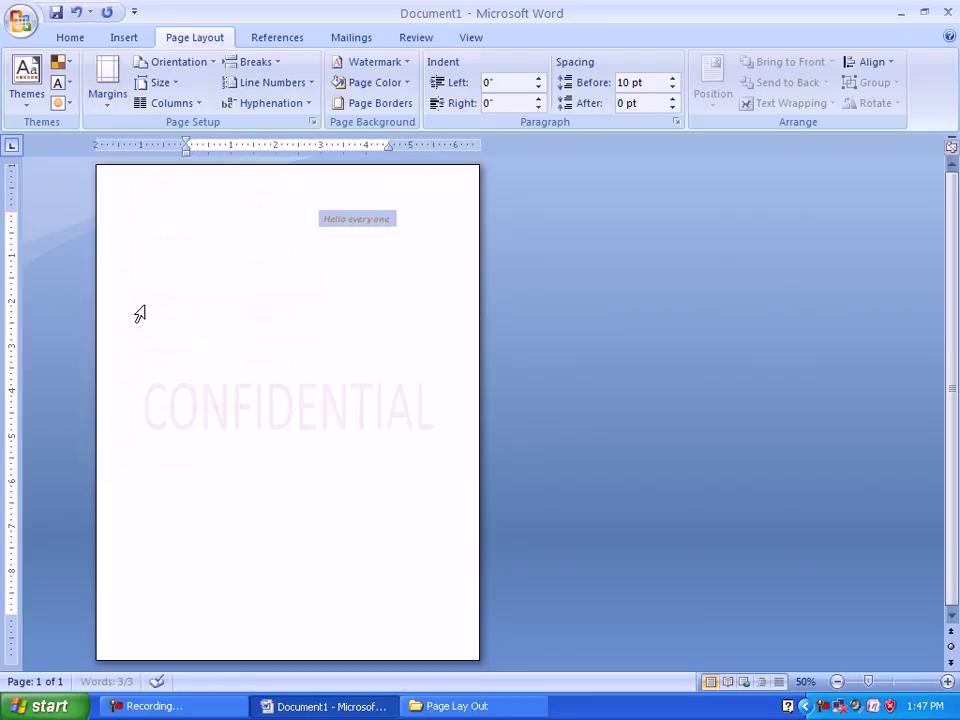
key("End")
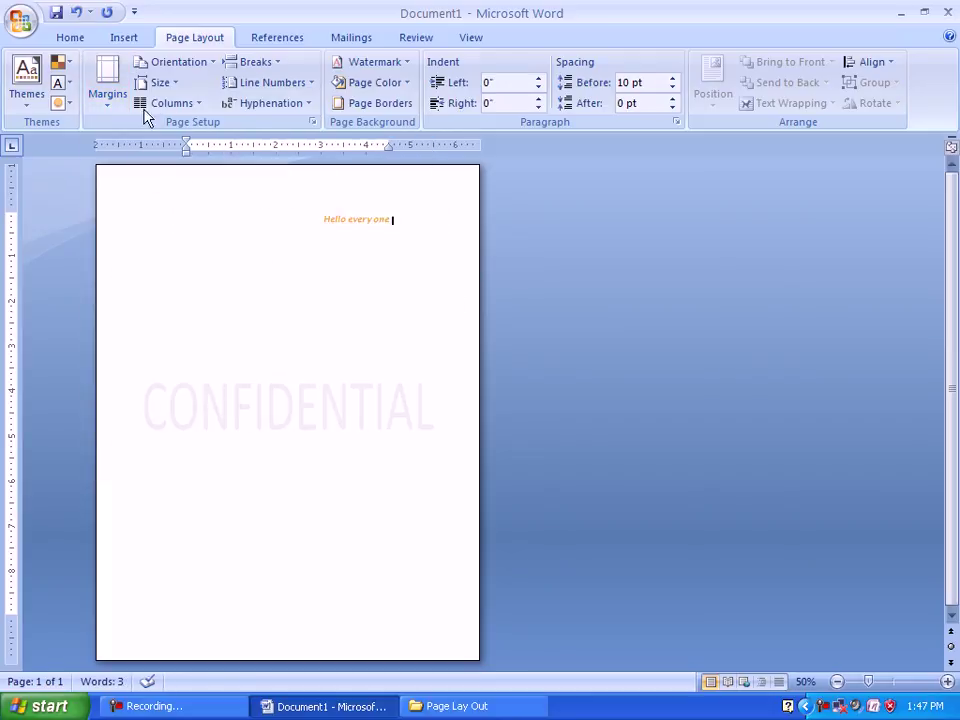
left_click(104, 80)
left_click(150, 317)
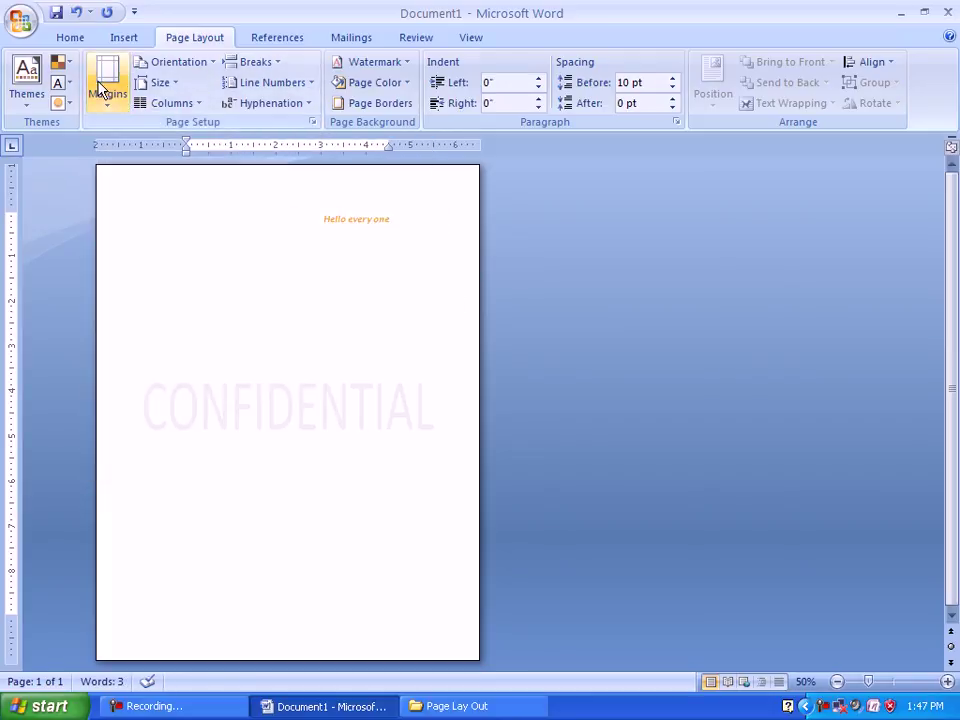
left_click(104, 85)
left_click(158, 376)
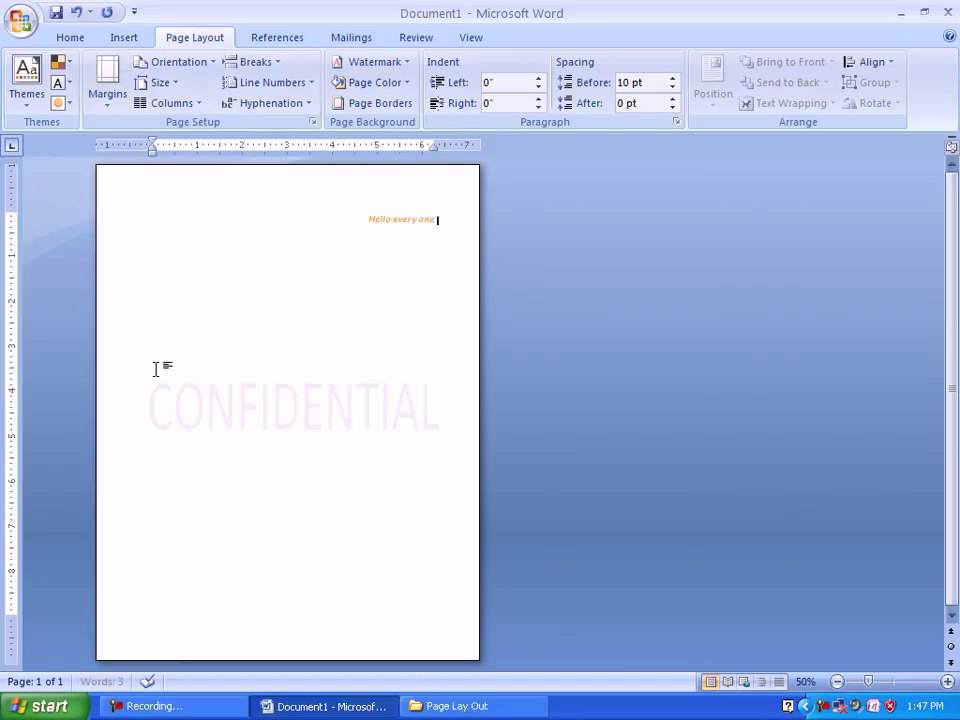
- Apply the Normal margin preset with 1" on all sides and change the page orientation to landscape
left_click(104, 100)
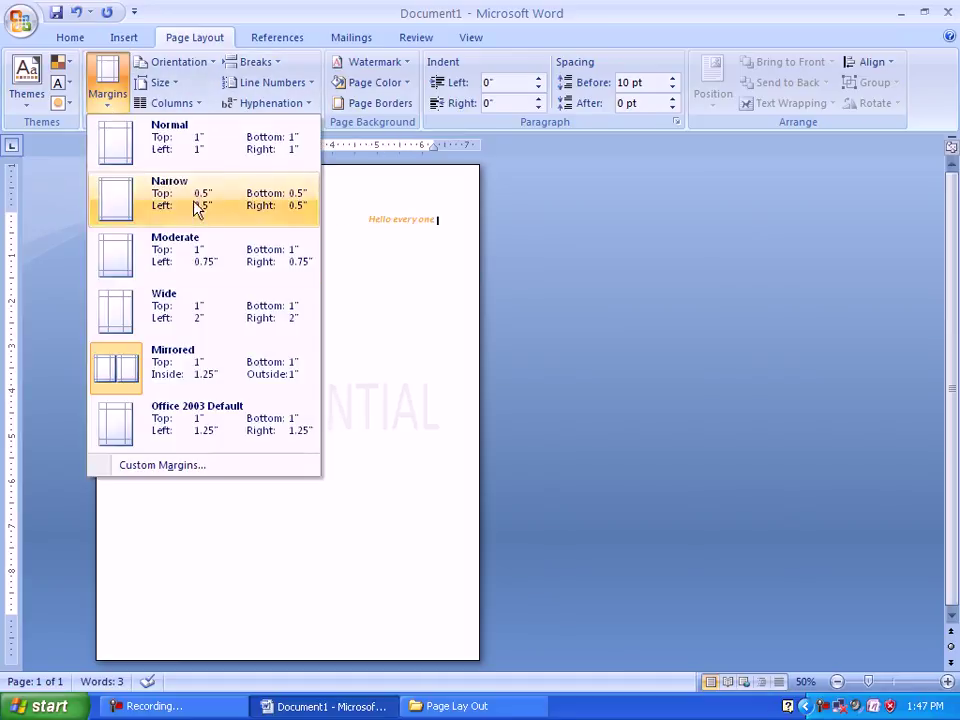
left_click(176, 145)
left_click(198, 64)
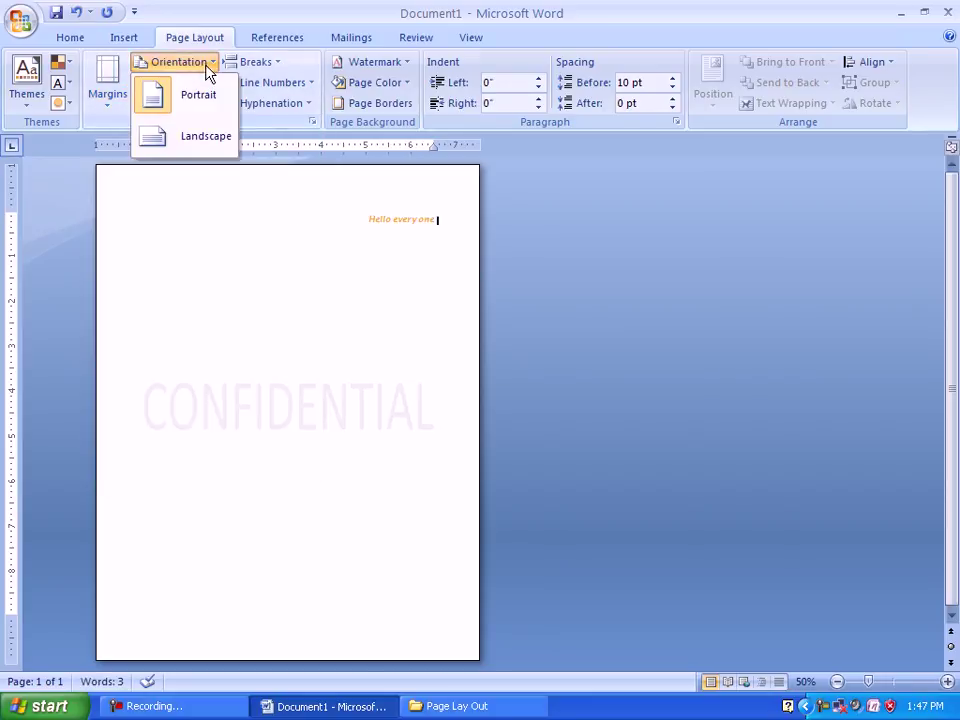
left_click(199, 141)
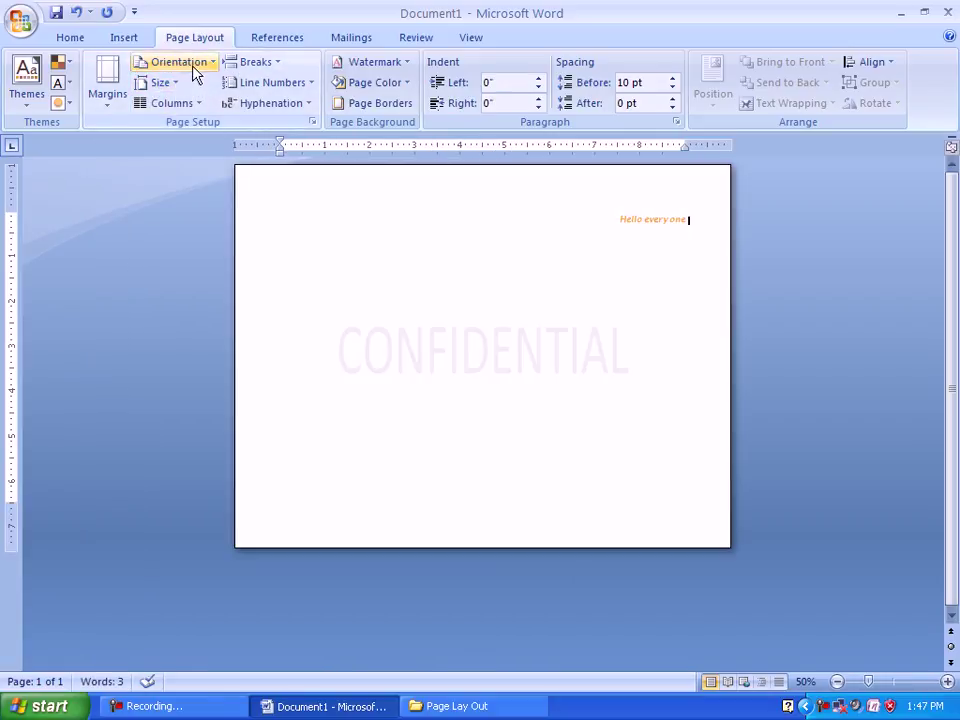
- Switch the page to portrait orientation and return it to landscape
left_click(195, 68)
left_click(188, 105)
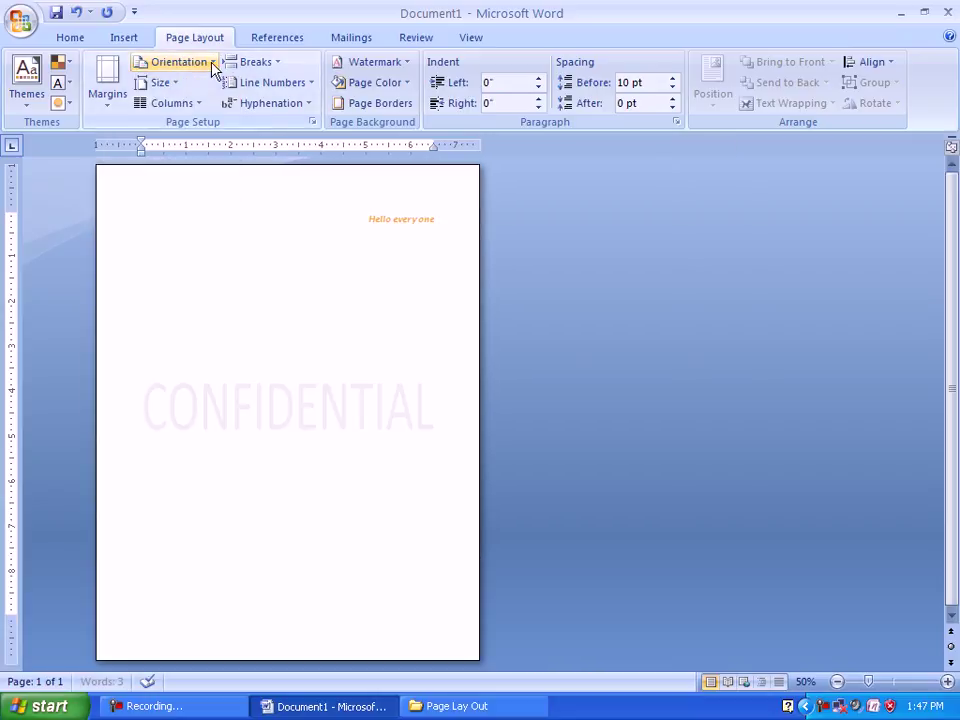
left_click(213, 66)
left_click(192, 150)
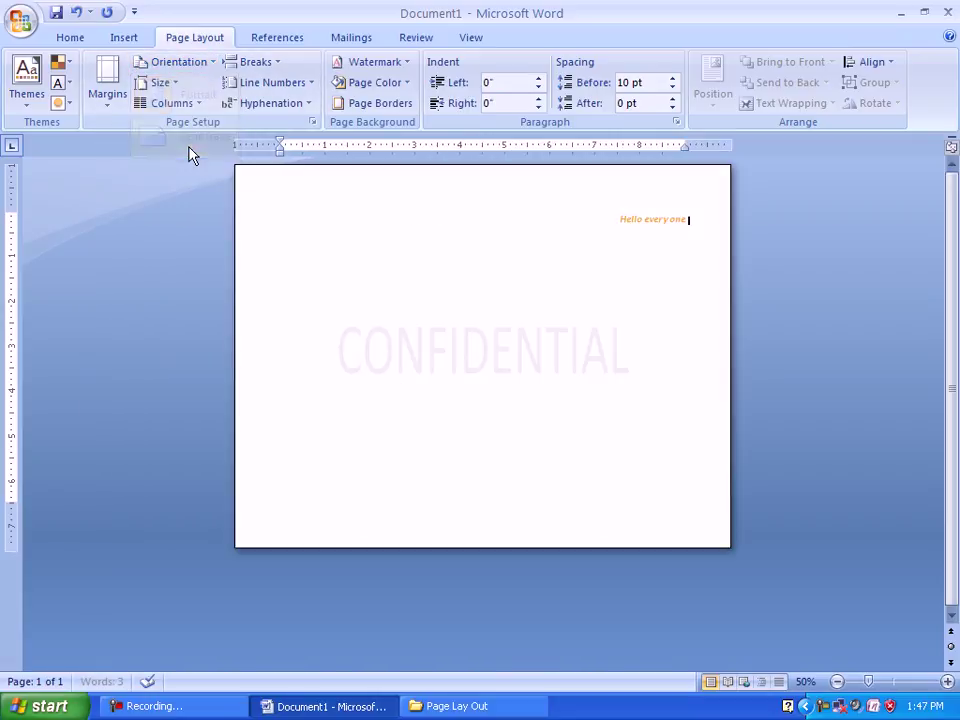
- Set the paper size to A4, 8.27" x 11.69"
left_click(168, 84)
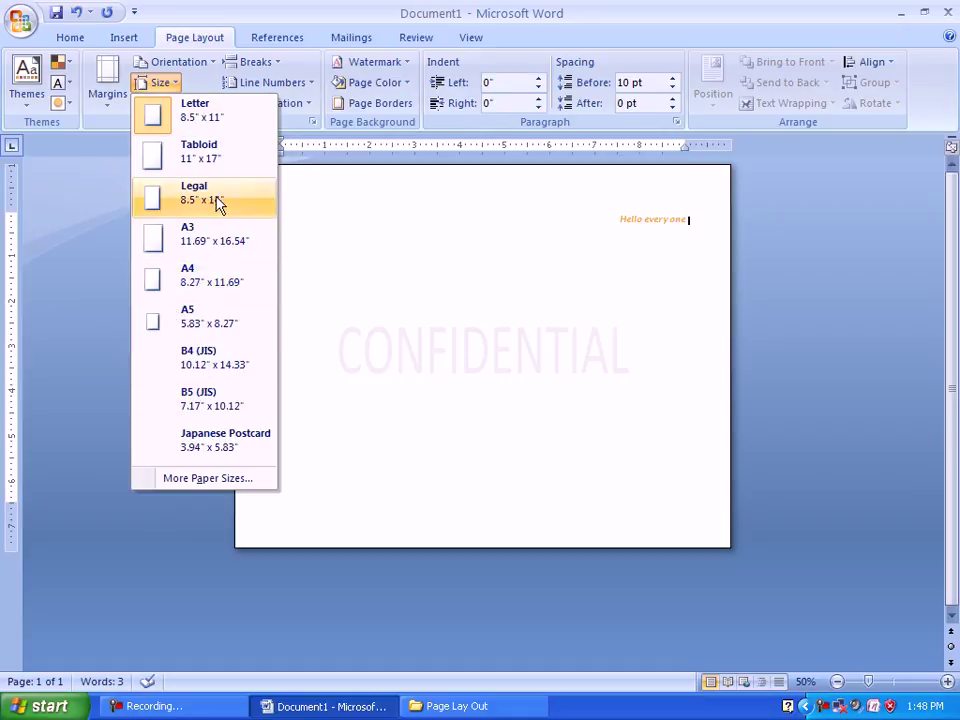
left_click(213, 285)
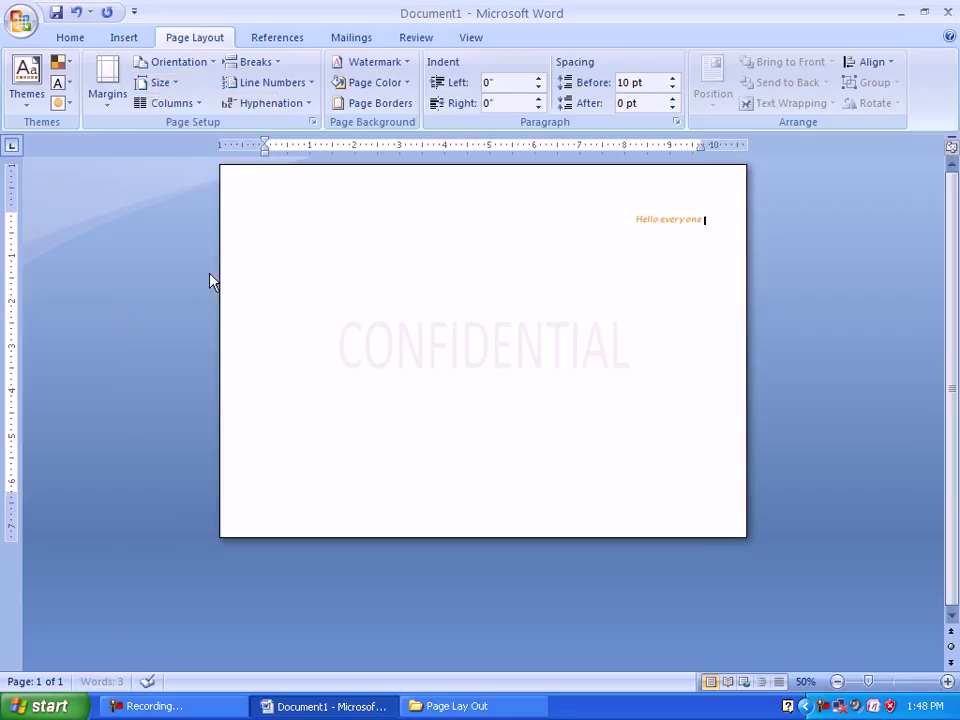
left_click(181, 104)
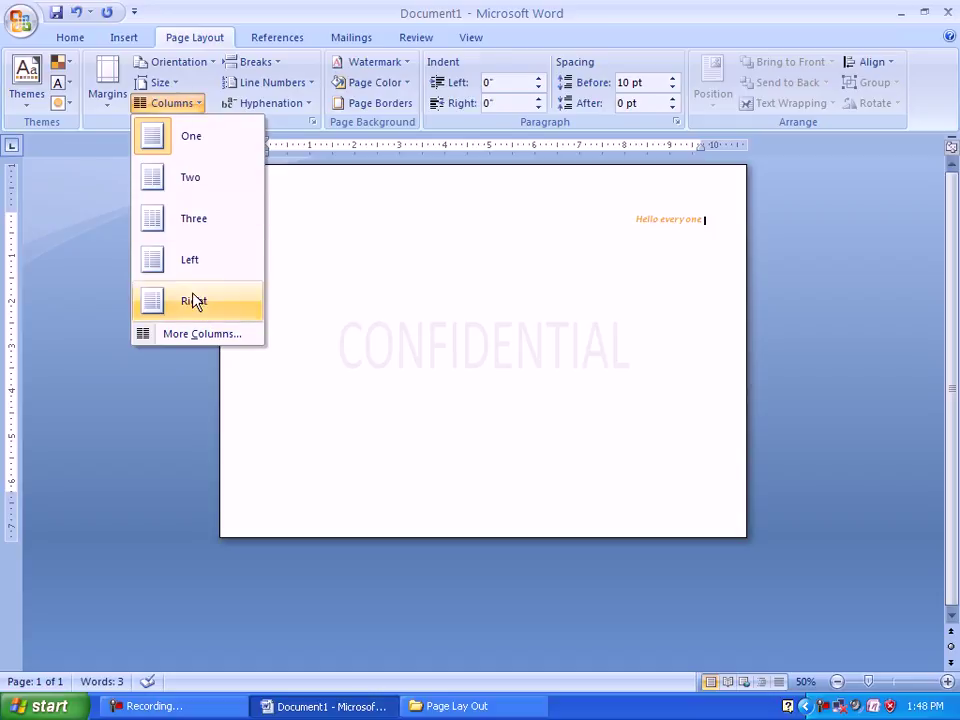
left_click(361, 323)
- Create a new blank document and write the line "Ardayda dhigata ilays waa kuwa ugu horeeya dhinaca qababaadada tar-tanka"
key("ctrl+n")
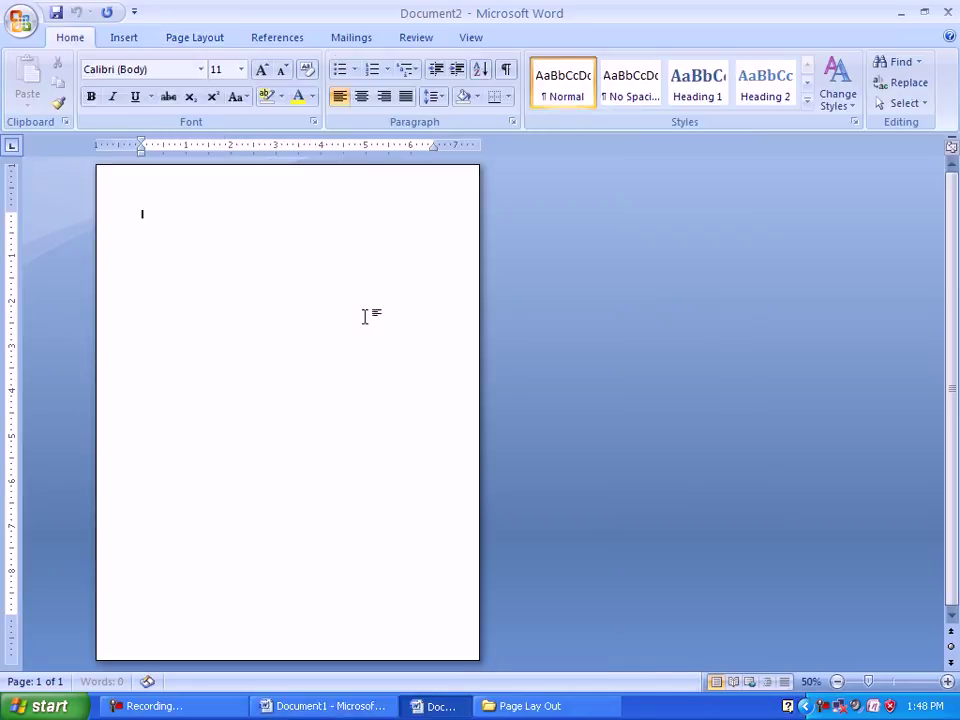
left_click_drag(873, 686, 886, 685)
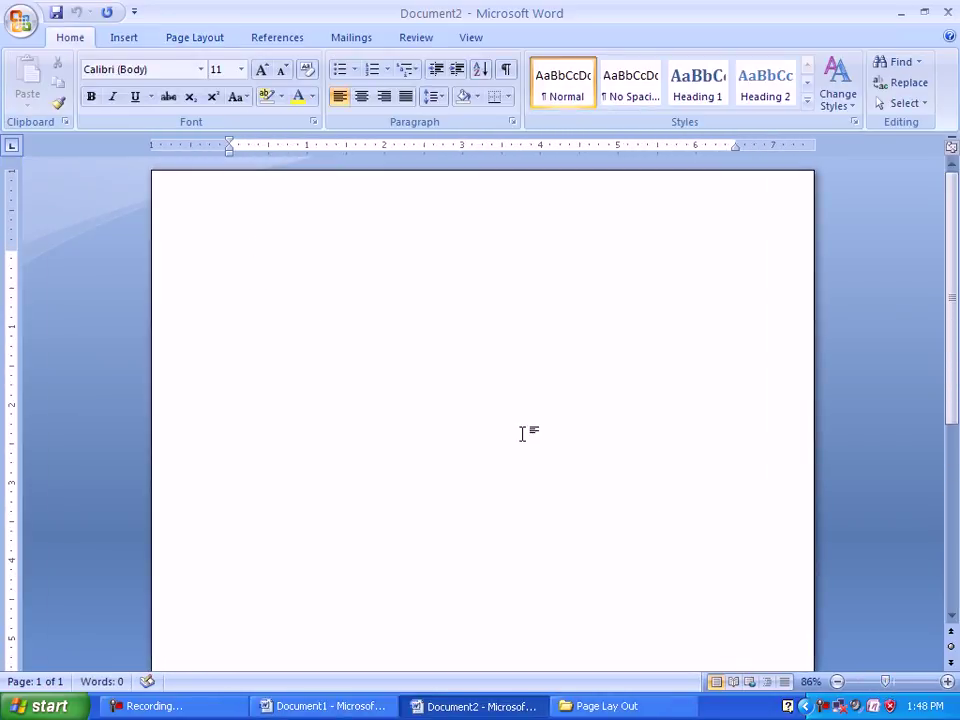
key("Return")
type("ardayda dhi")
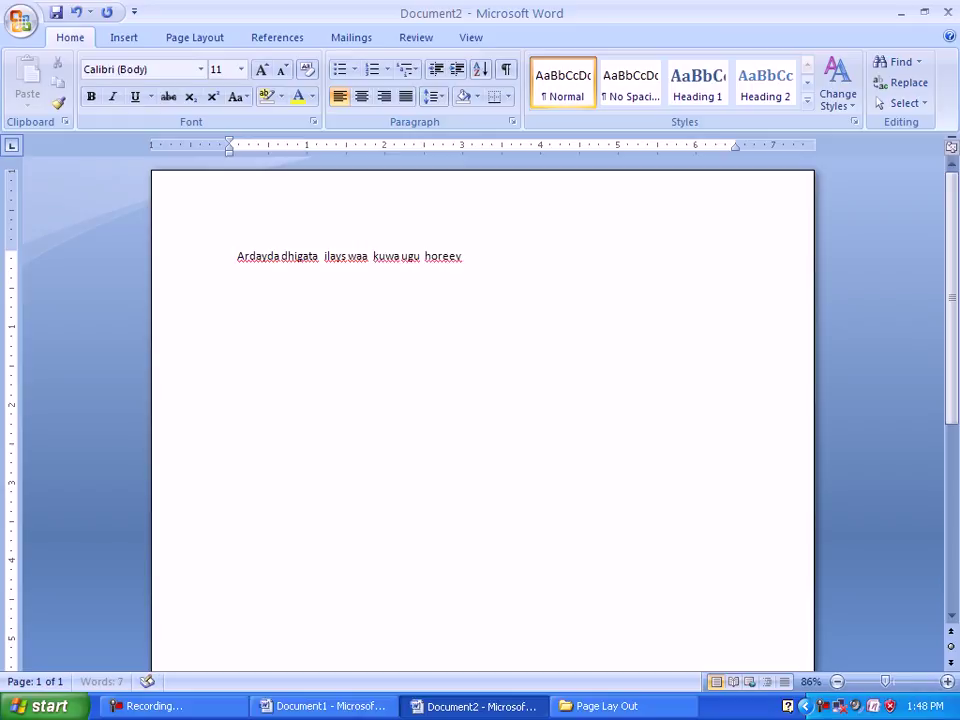
type("ya  dhinaca  qababaadada")
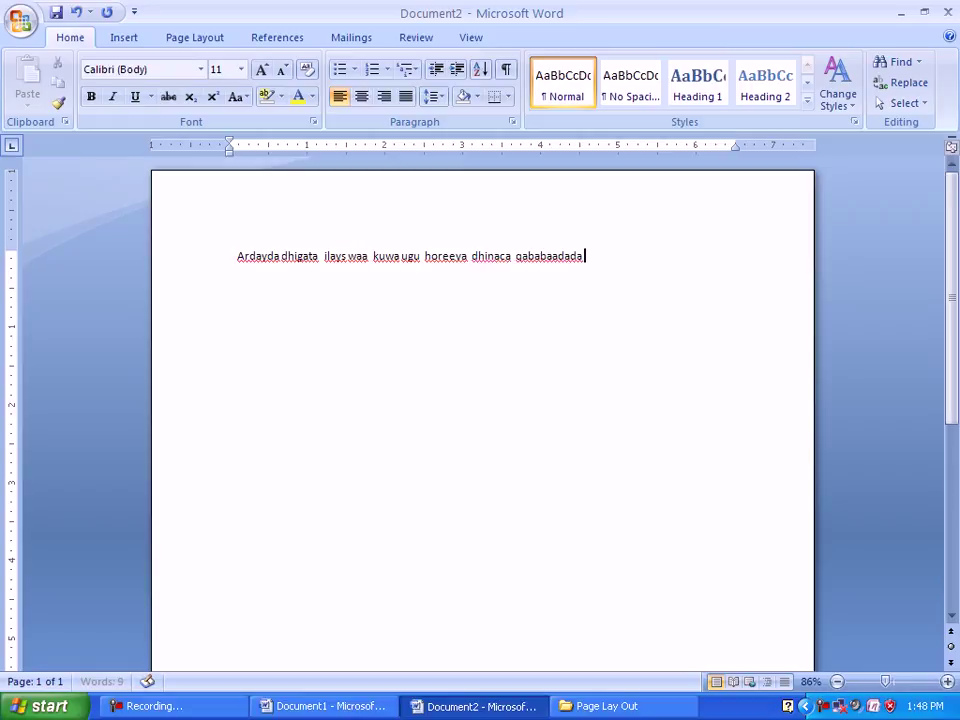
type("r-tanka")
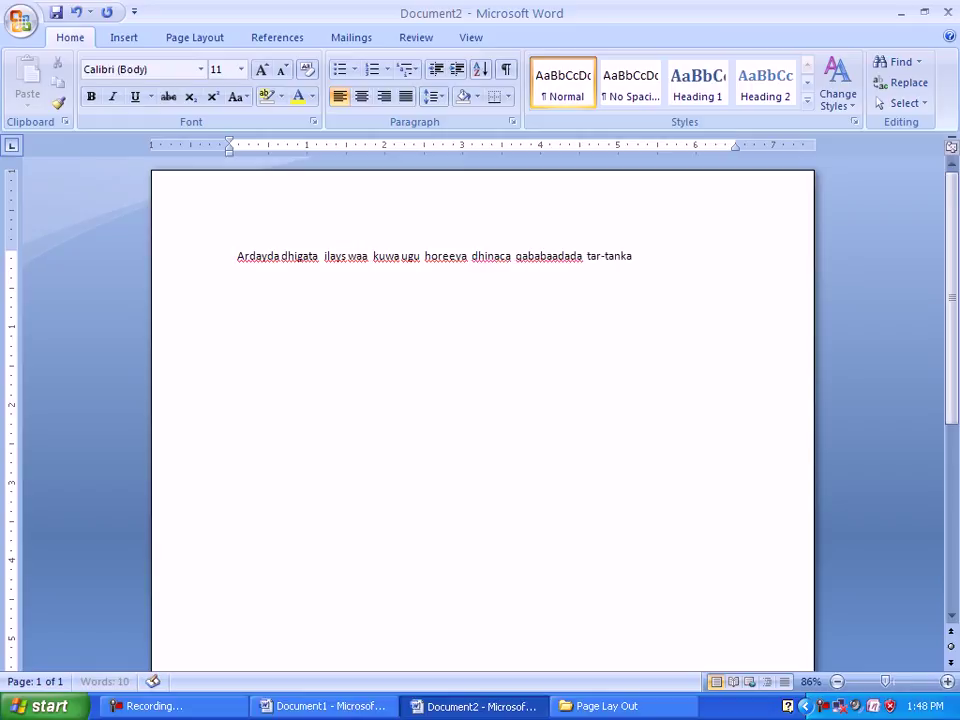
- Copy the whole sentence line and paste it repeatedly until the page holds 23 lines of it
left_click(153, 272)
key("ctrl+c")
key("ctrl+v")
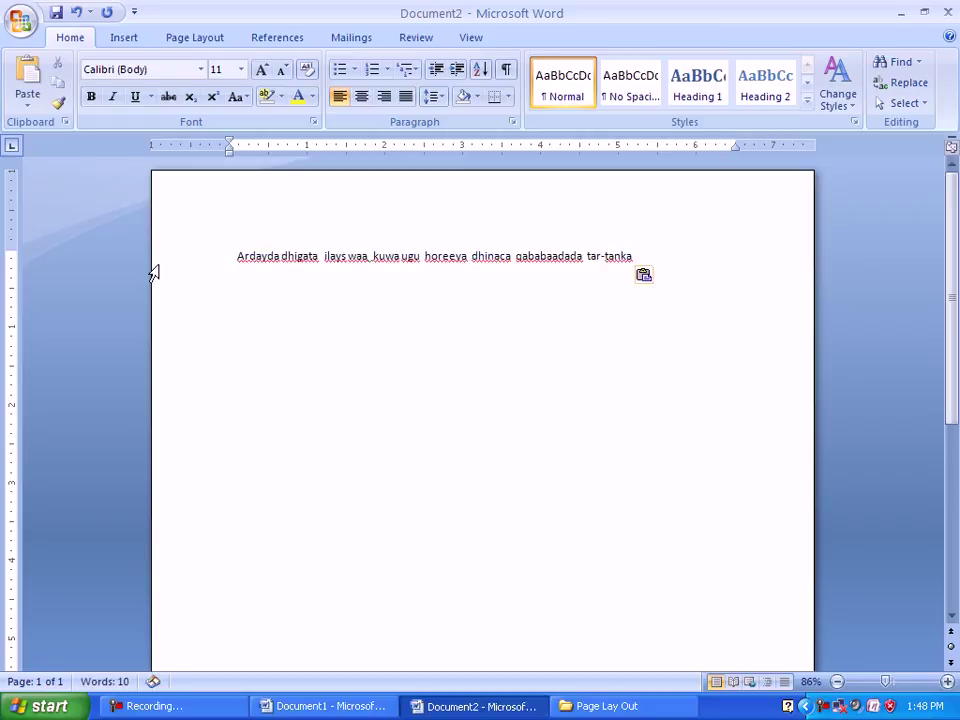
key("ctrl+v")
key("ctrl+v")
key("ctrl+v")
key("ctrl+v")
key("ctrl+v")
key("ctrl+v")
key("ctrl+v")
key("ctrl+v")
key("ctrl+v")
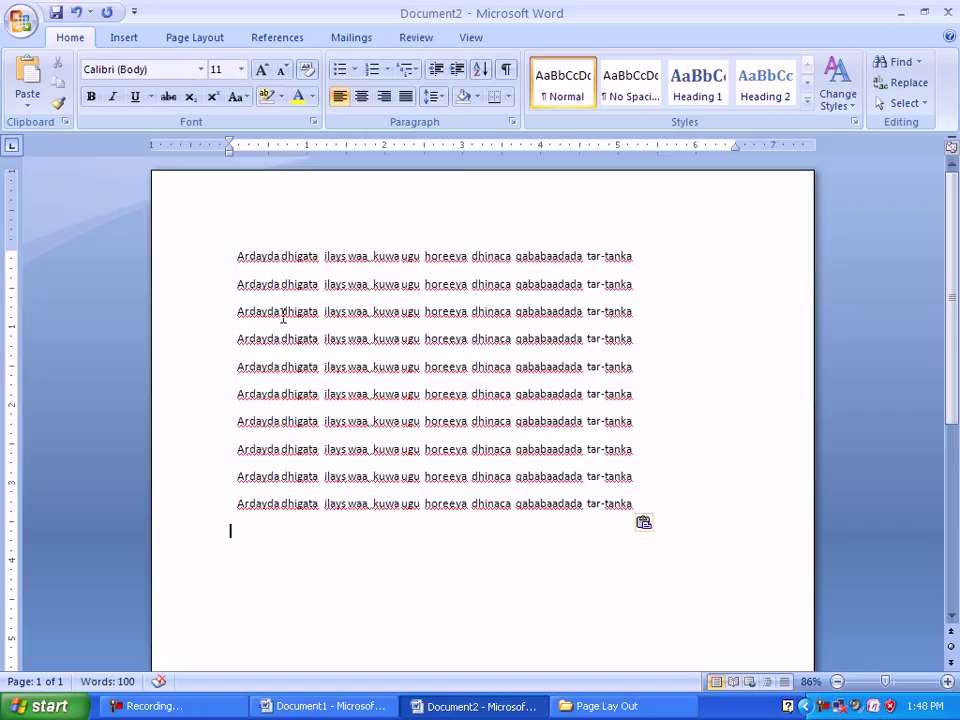
key("ctrl+v")
key("ctrl+v")
key("ctrl+v")
key("ctrl+v")
key("ctrl+v")
key("ctrl+v")
key("ctrl+v")
key("ctrl+v")
key("ctrl+v")
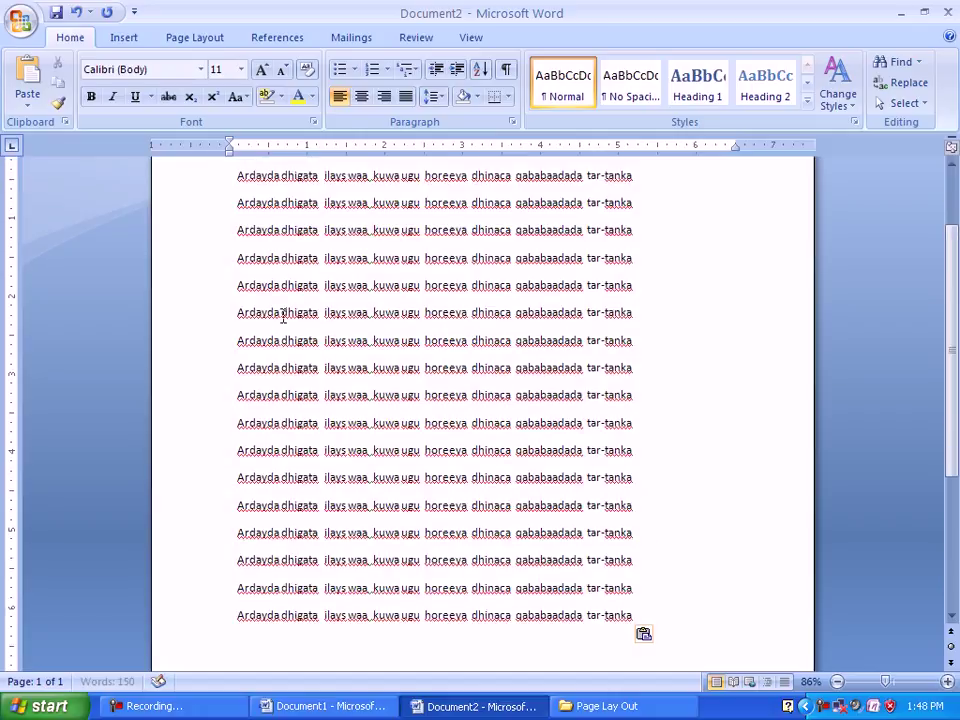
key("ctrl+v")
key("ctrl+v")
key("ctrl+v")
key("ctrl+v")
key("ctrl+v")
key("ctrl+v")
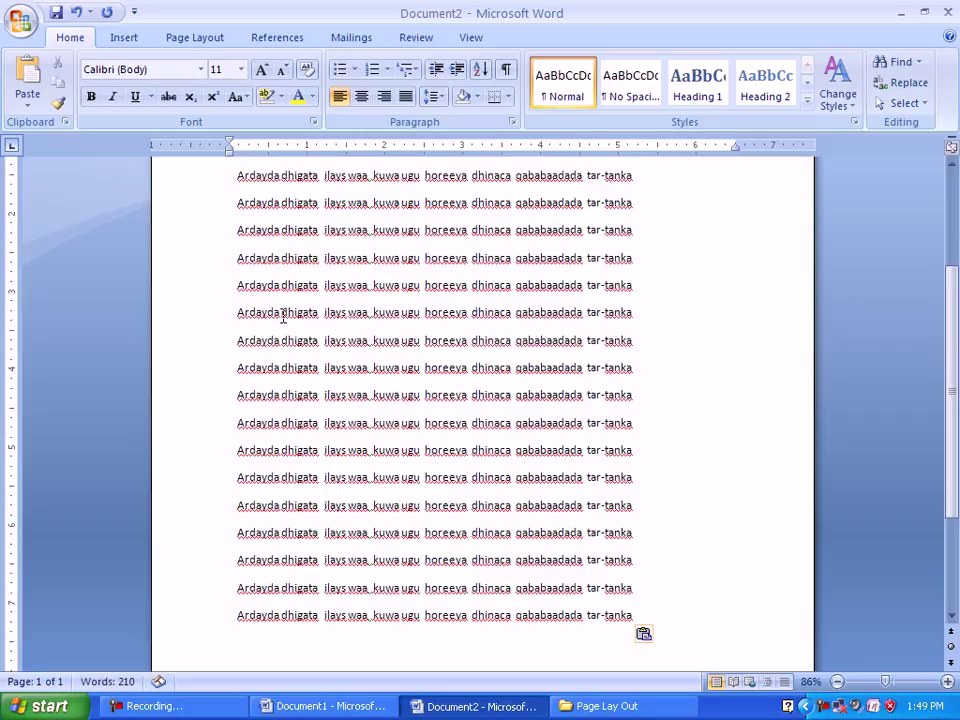
- Select all the sentence lines and lay them out in two columns
triple_click(284, 314)
left_click_drag(955, 357, 949, 178)
left_click_drag(234, 257, 643, 664)
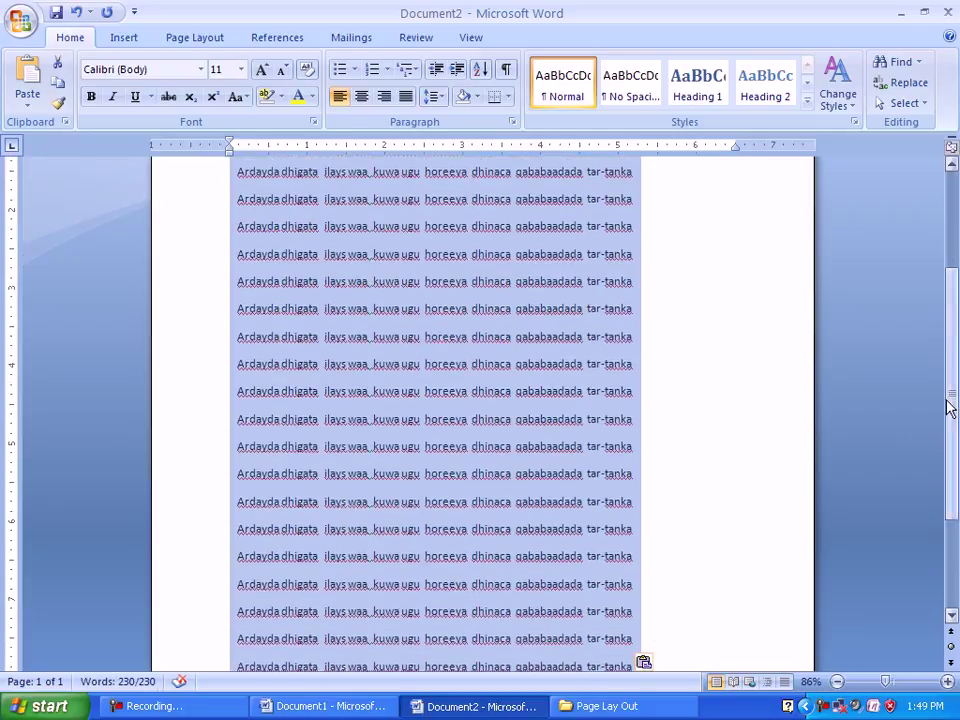
left_click_drag(950, 405, 949, 317)
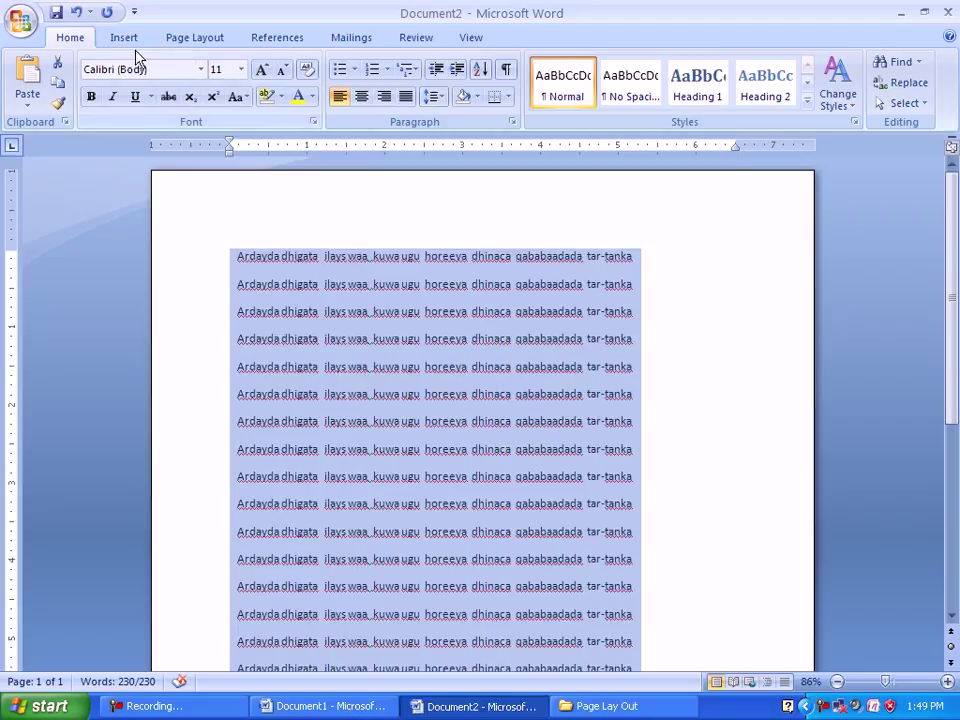
left_click(178, 42)
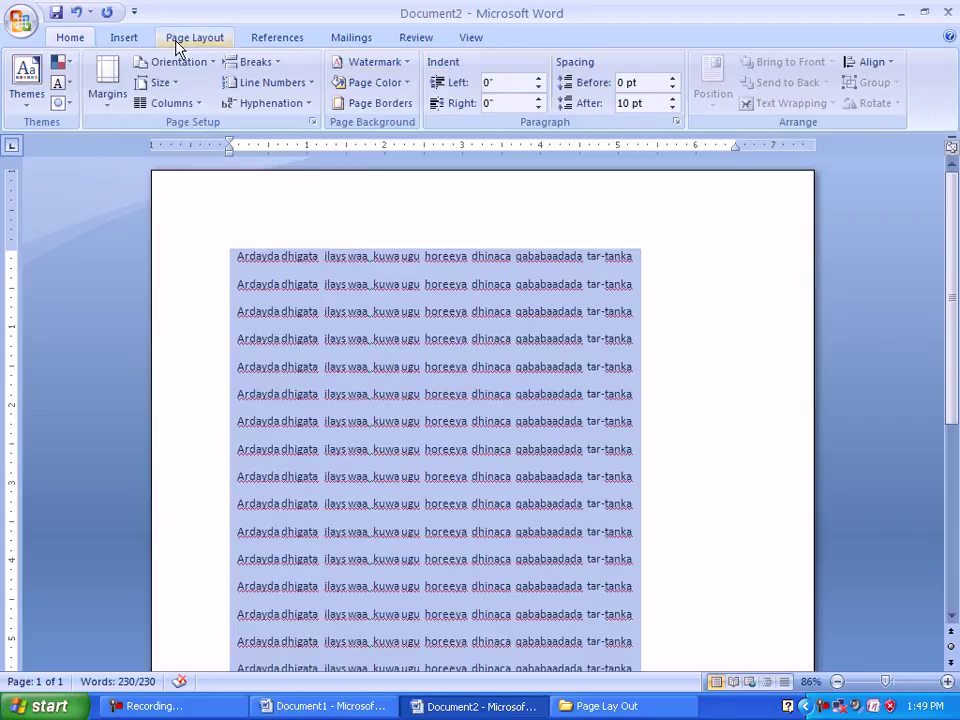
left_click(201, 111)
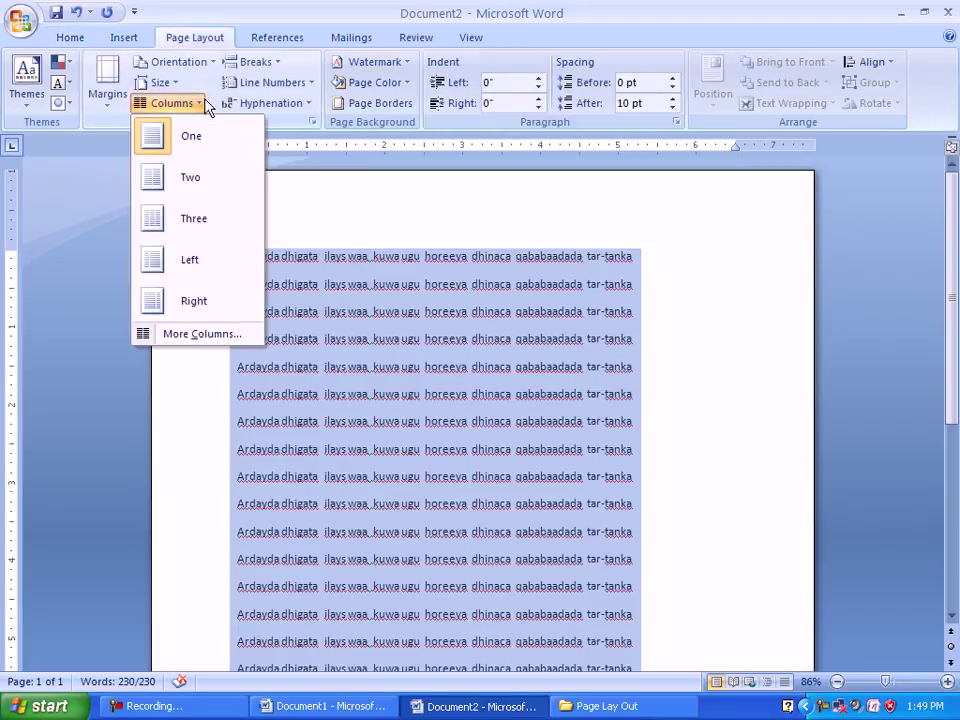
left_click(196, 187)
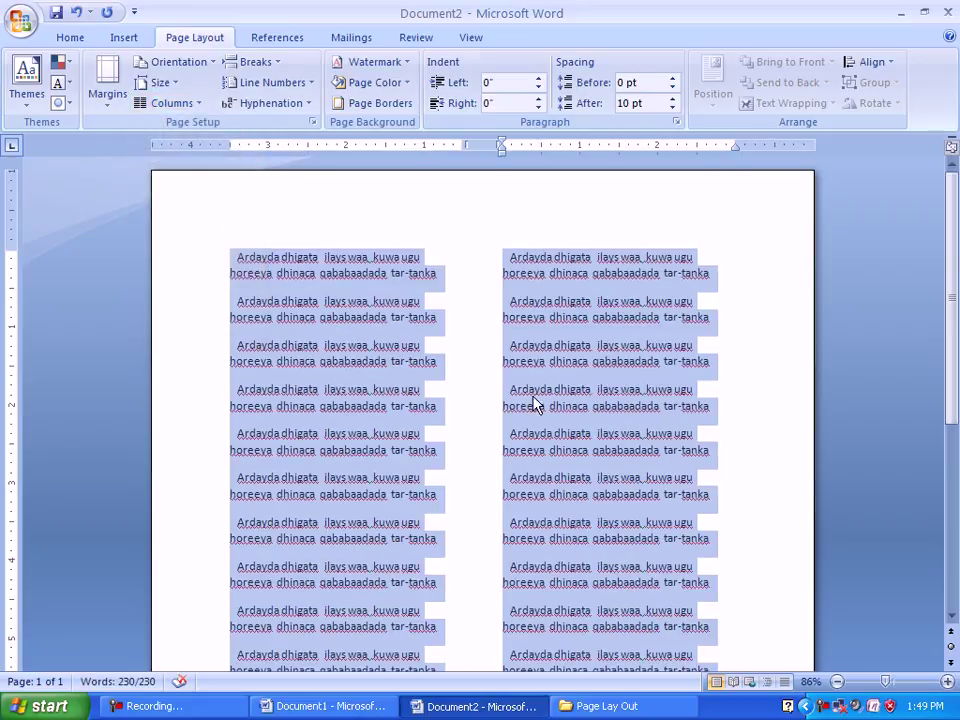
- Try the Three, Left and Right column presets on the selected text
left_click(186, 103)
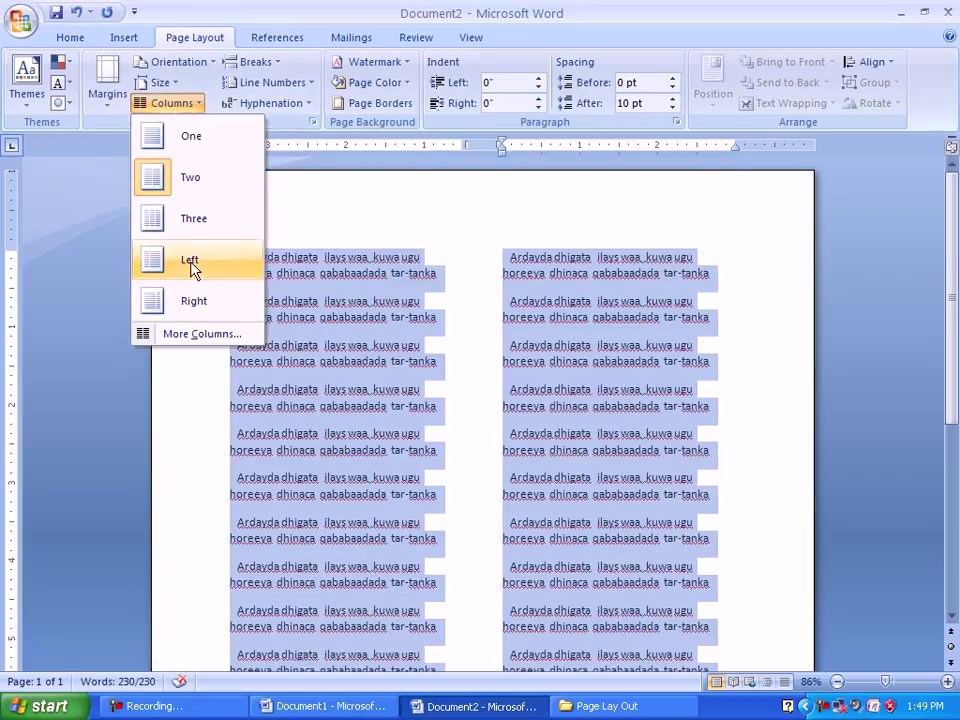
left_click(204, 221)
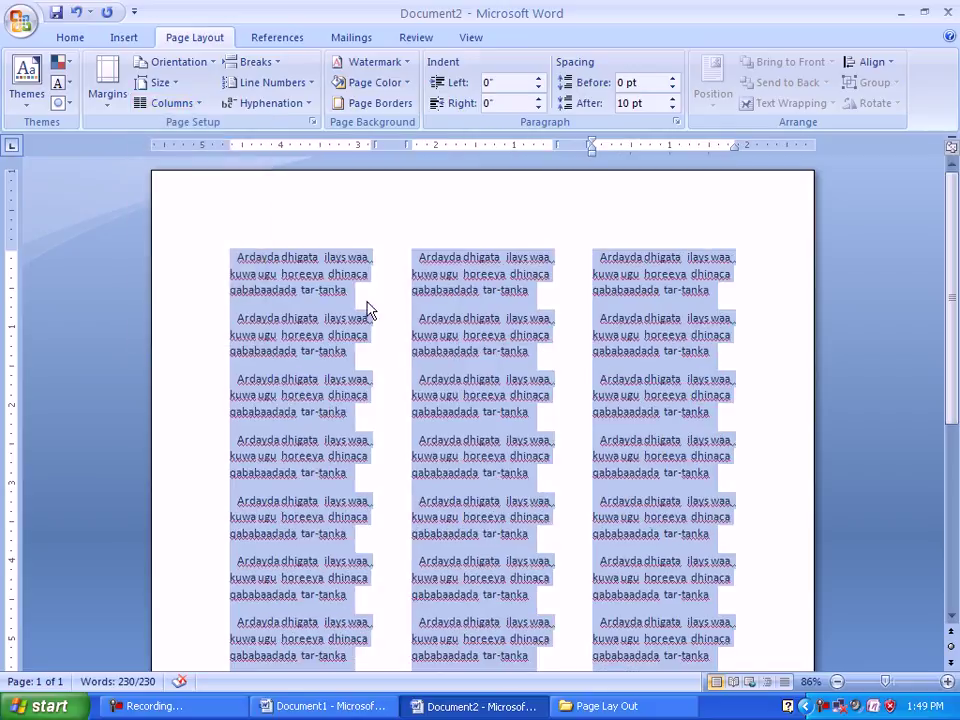
left_click(182, 104)
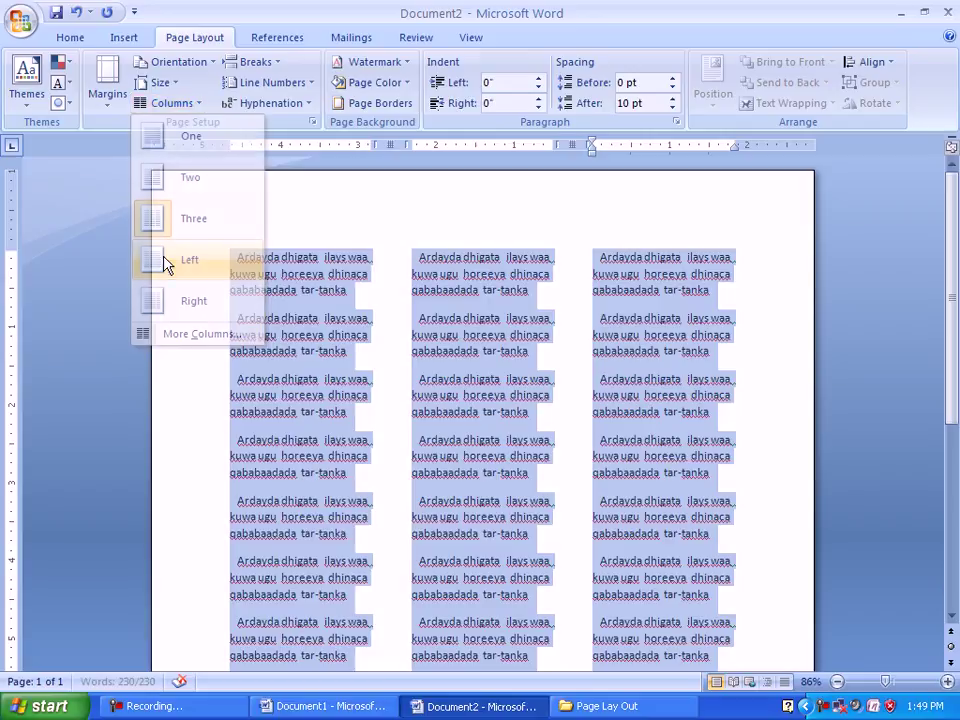
left_click(166, 261)
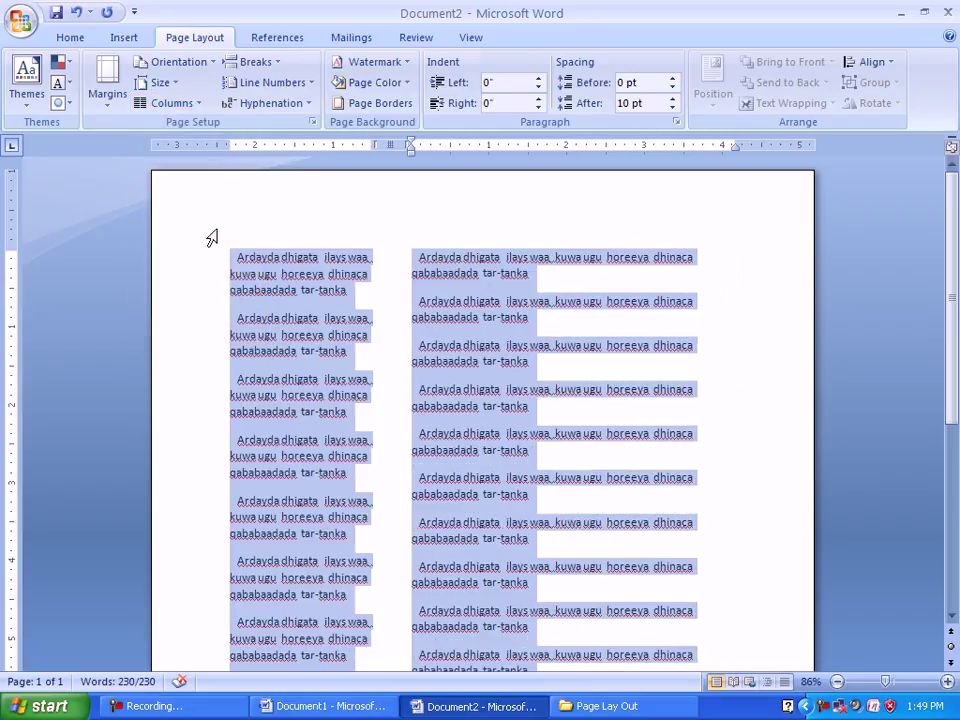
left_click(188, 104)
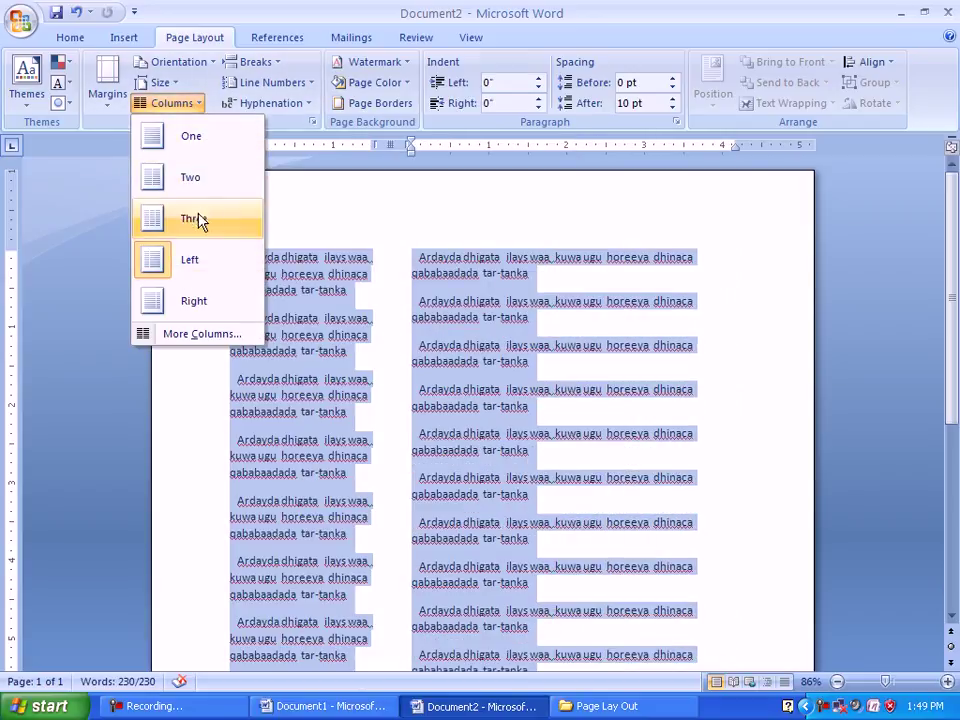
left_click(194, 308)
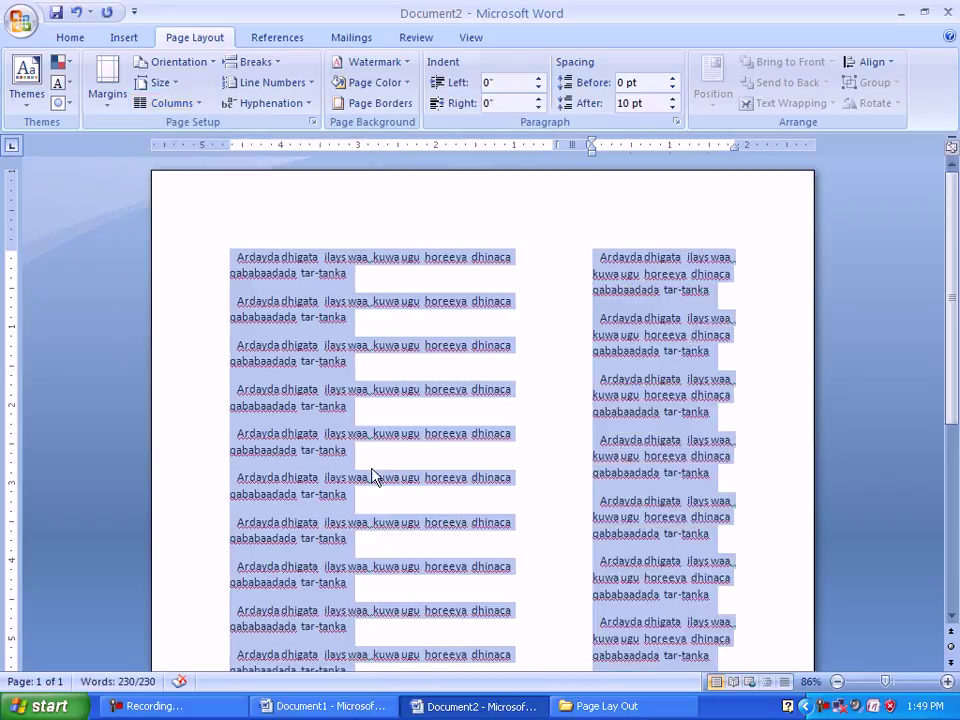
- Use the custom column settings to lay out the selected text in 10 columns
left_click(170, 104)
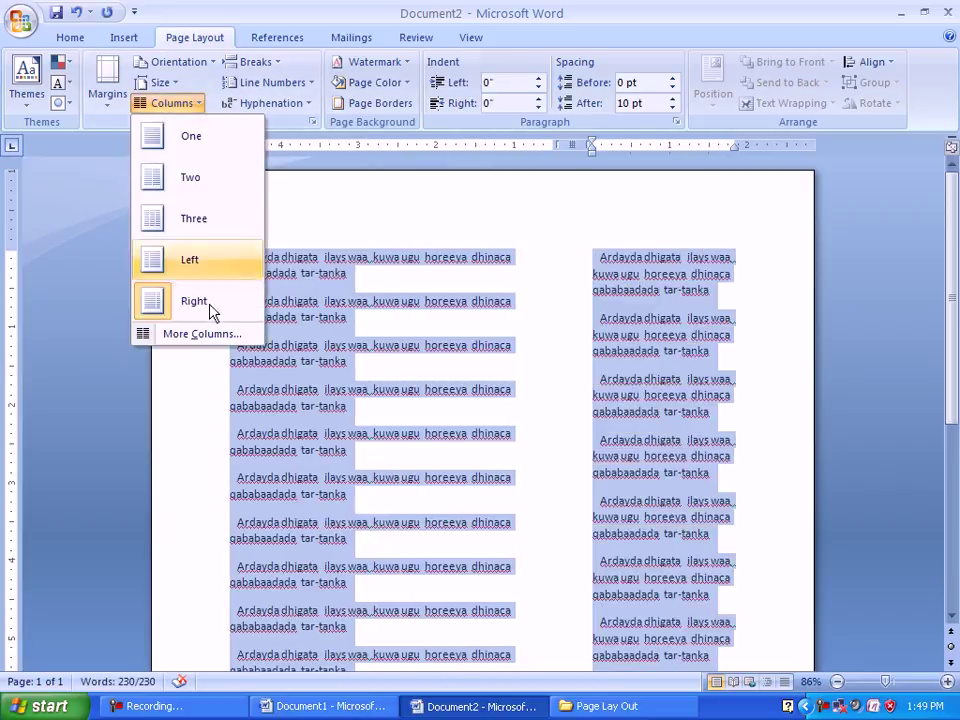
left_click(205, 334)
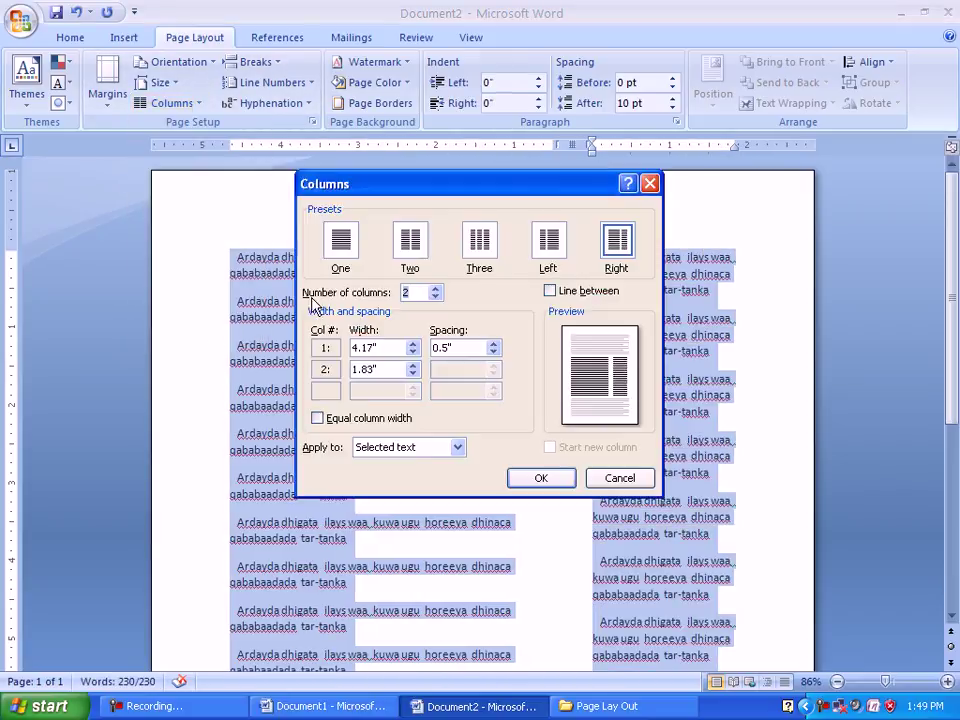
left_click_drag(555, 195, 325, 143)
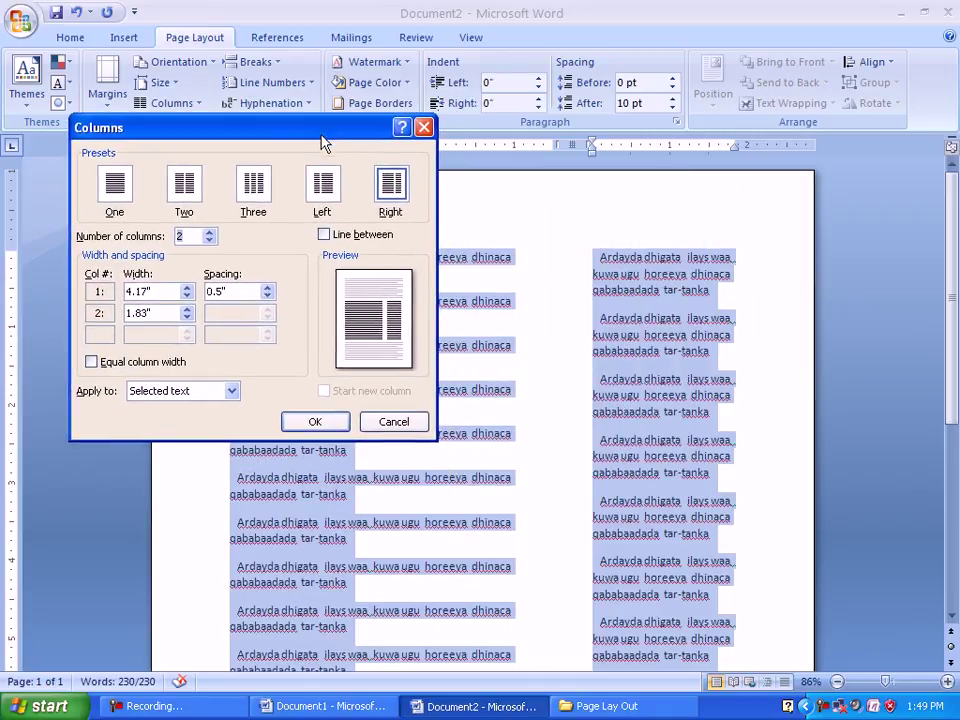
left_click(209, 232)
left_click(209, 232)
left_click(209, 232)
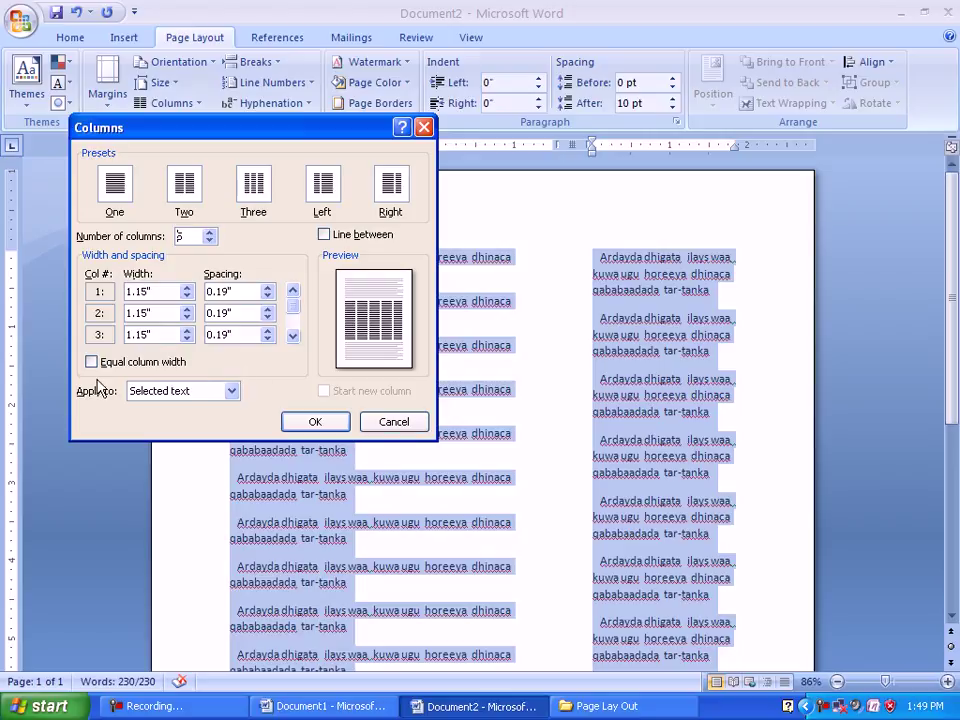
left_click(209, 232)
left_click(209, 232)
left_click(209, 232)
left_click(209, 232)
left_click(209, 232)
left_click(333, 422)
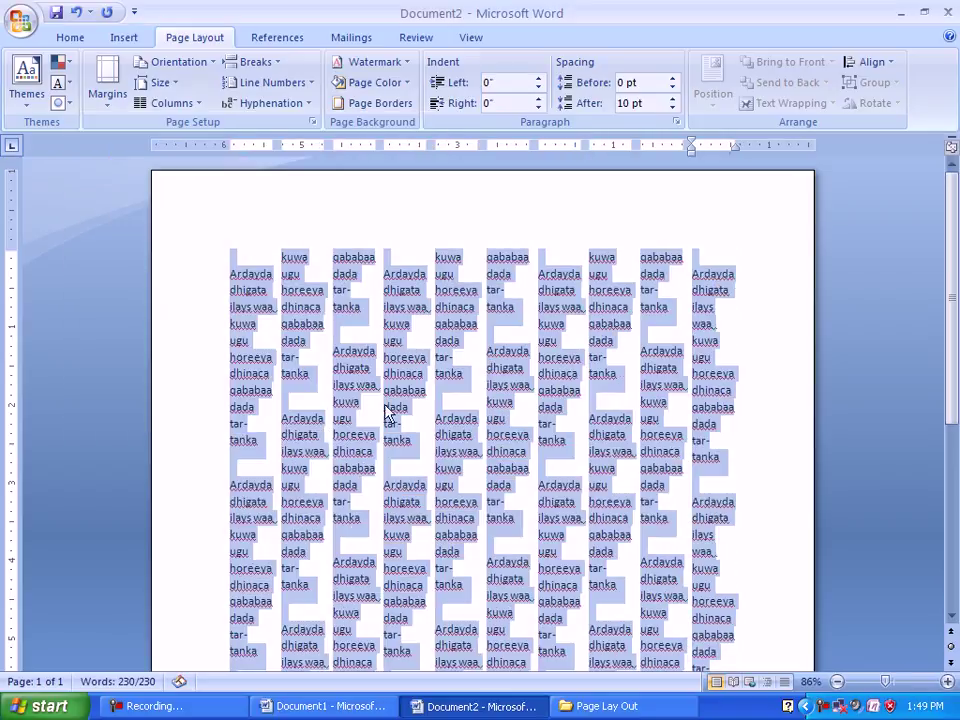
- Use the custom column settings to lay out the selected text in 3 columns
left_click(172, 103)
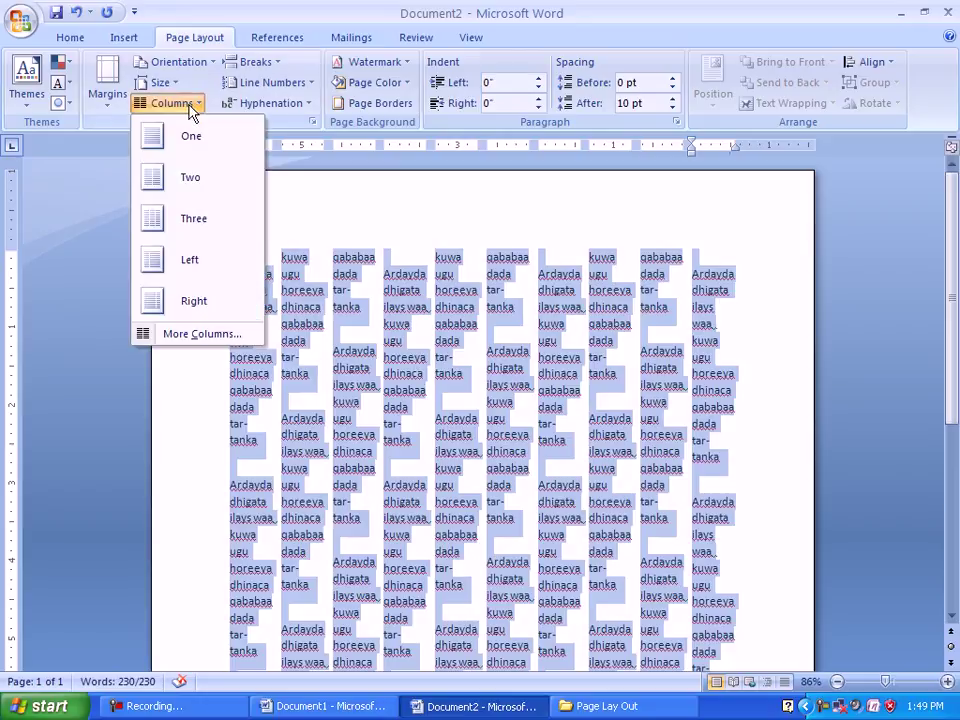
left_click(193, 335)
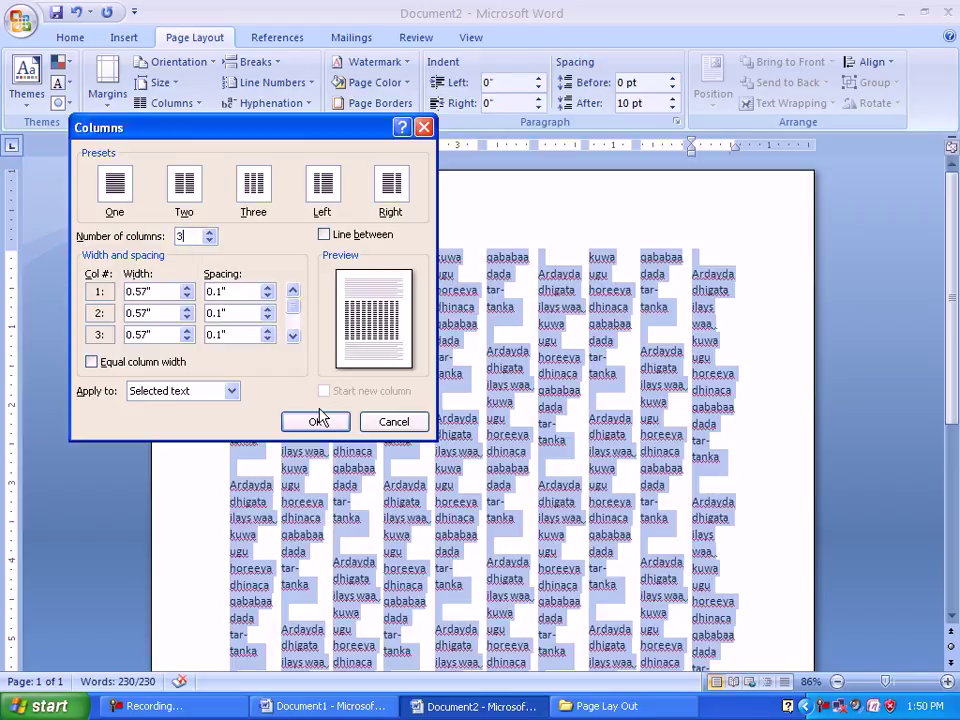
left_click(318, 421)
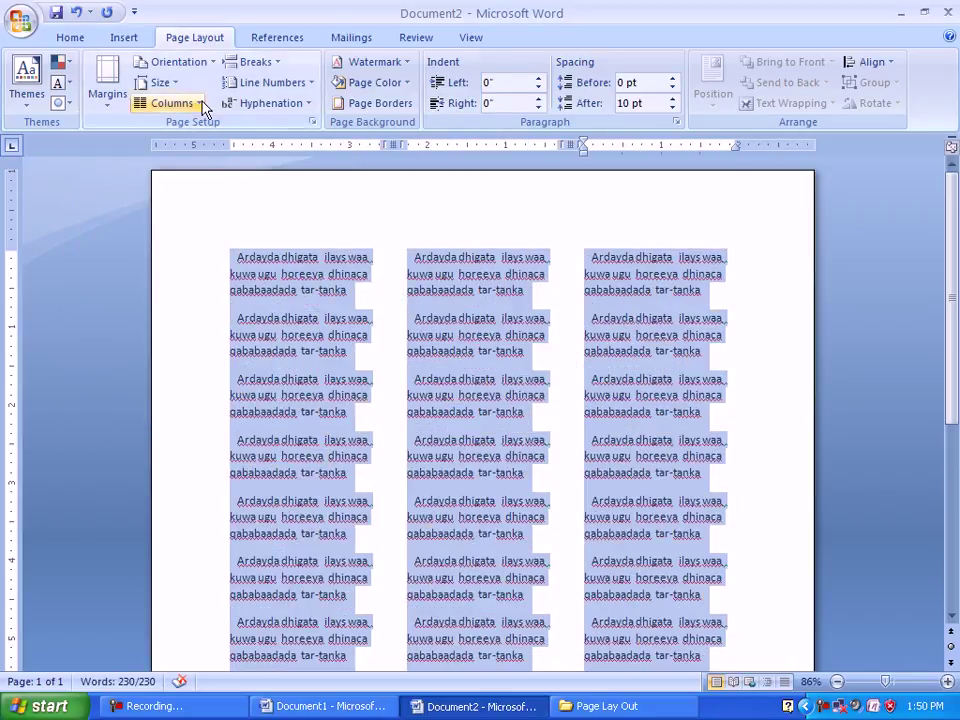
- Apply the Two column preset to the selected text and clear the selection
left_click(198, 104)
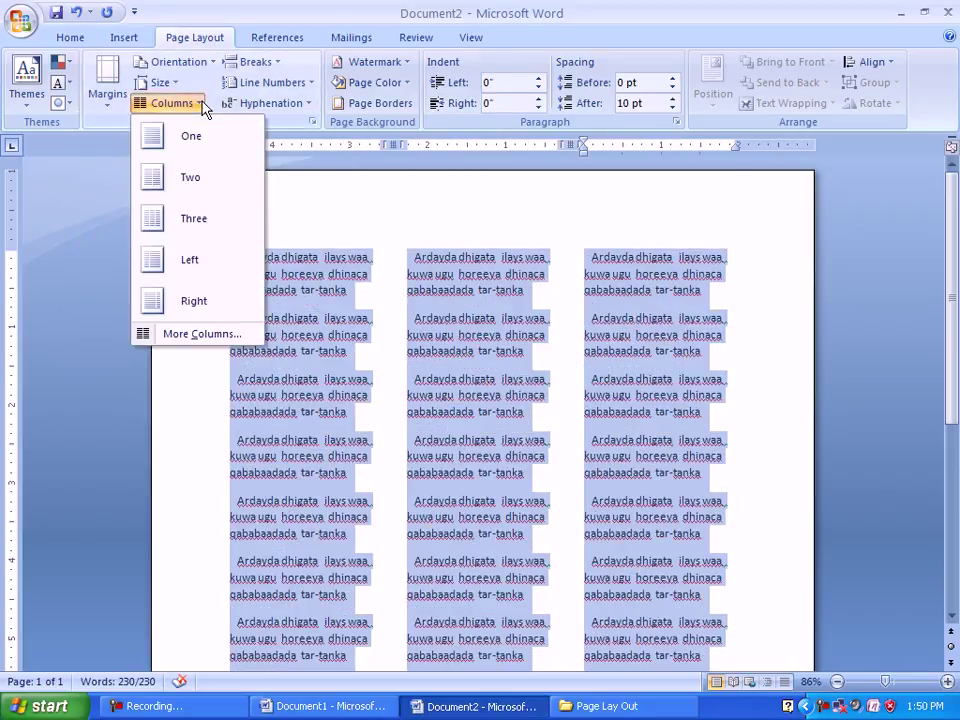
left_click(197, 186)
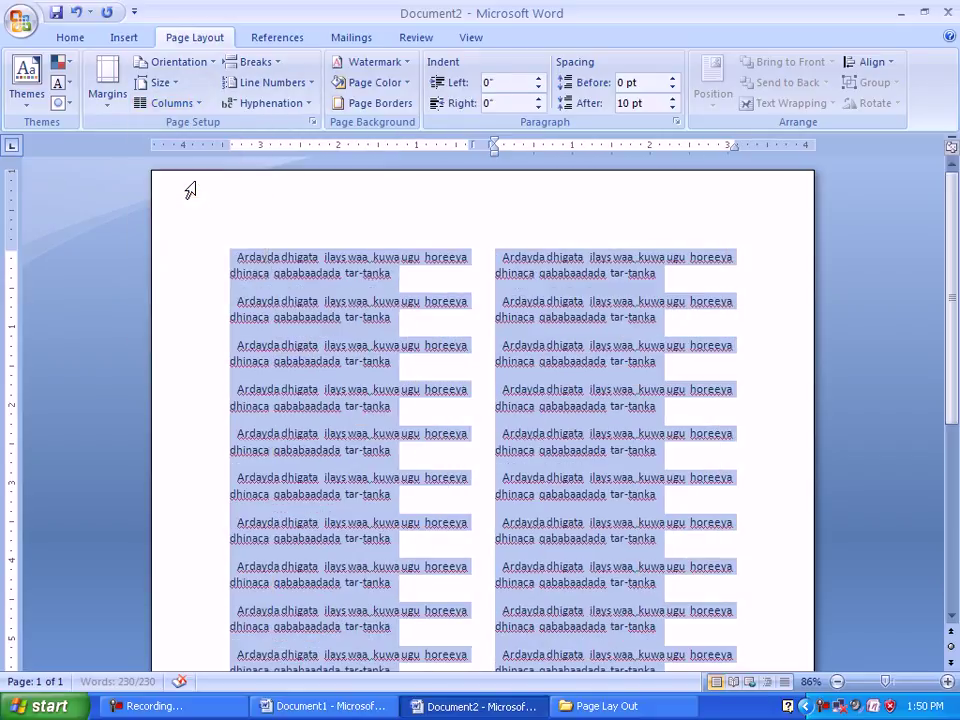
left_click(172, 103)
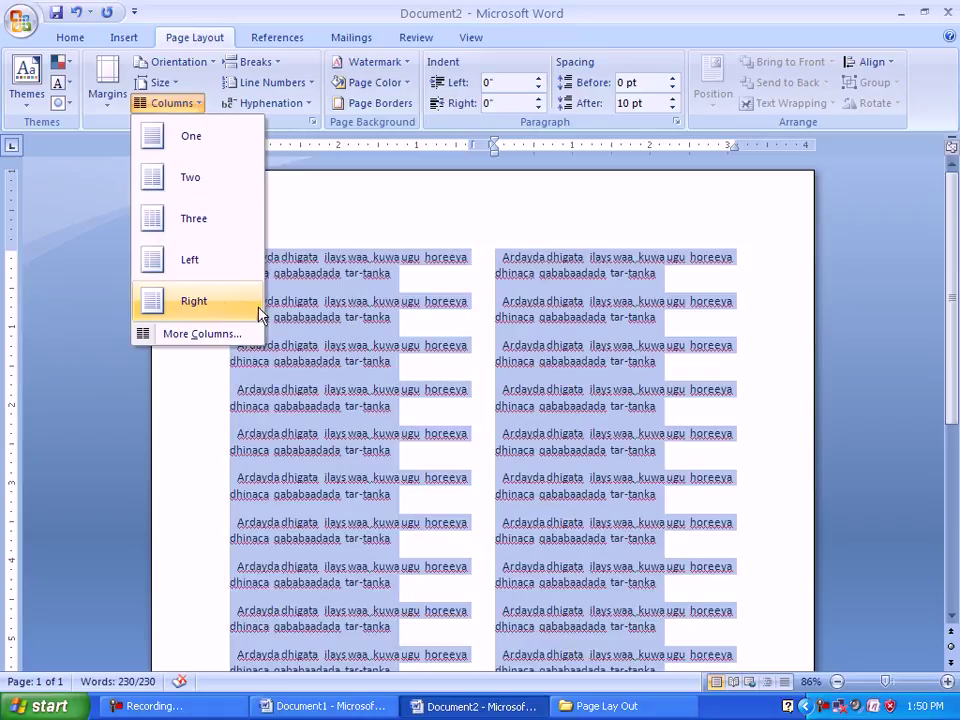
left_click(308, 295)
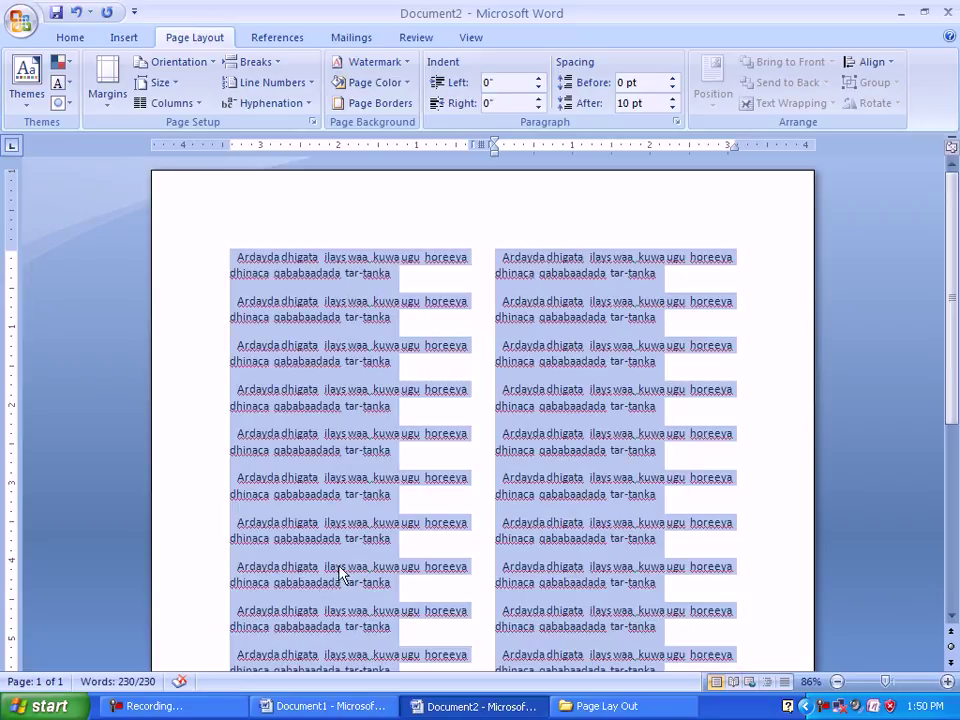
left_click(330, 302)
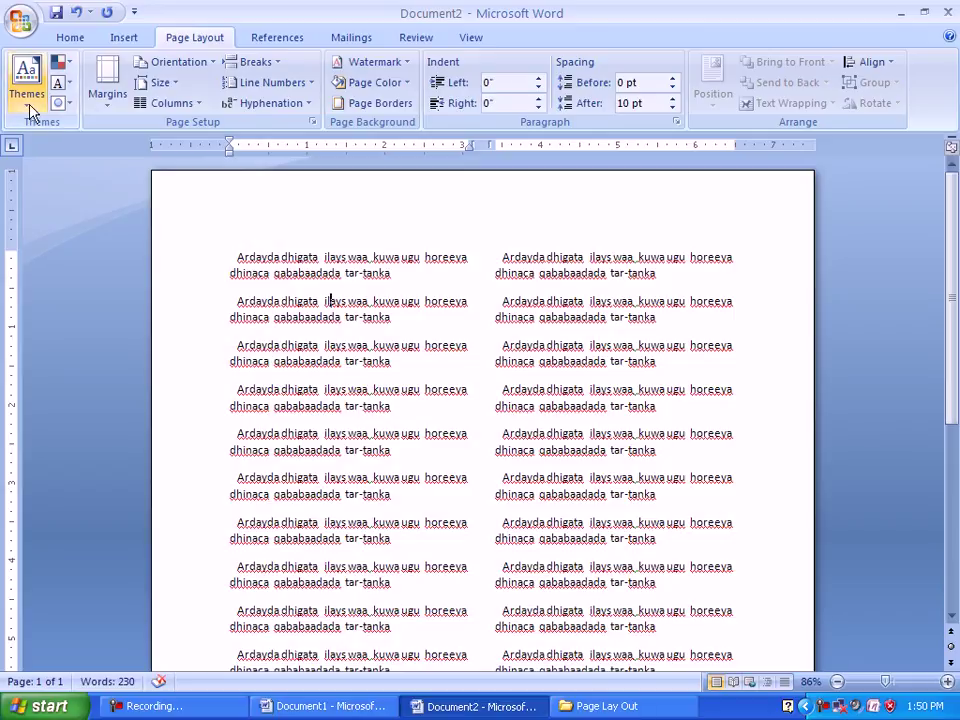
- Create a new blank document and look through its gallery of quick styles
key("ctrl+n")
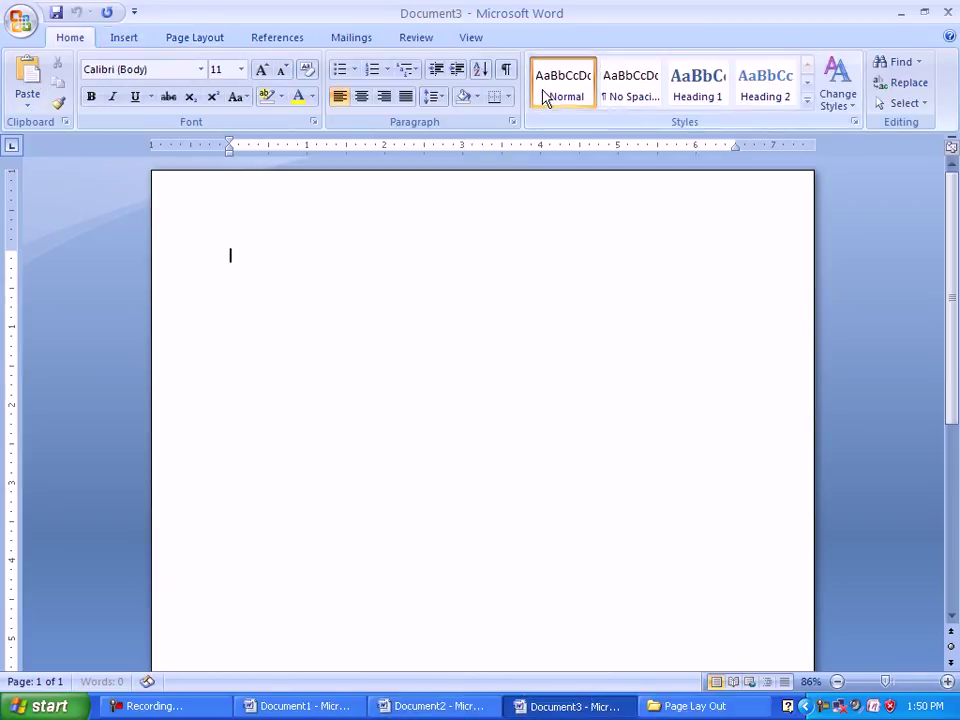
left_click(808, 98)
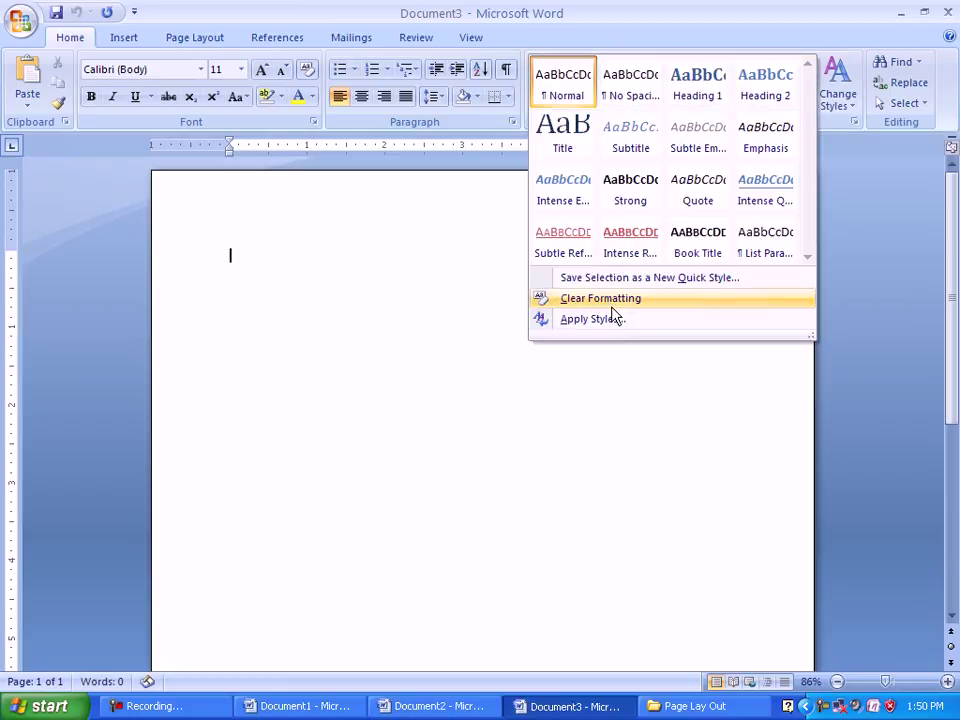
left_click(183, 42)
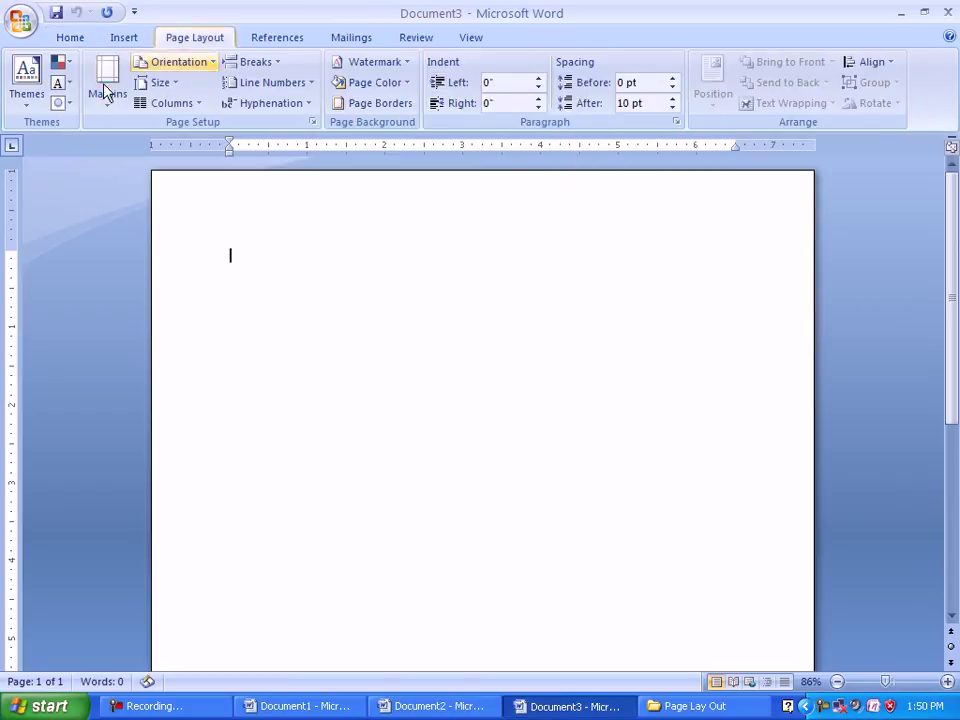
- Review the available themes, theme colors and fonts, margin presets, page orientations, paper sizes and column presets in the blank document
left_click(27, 80)
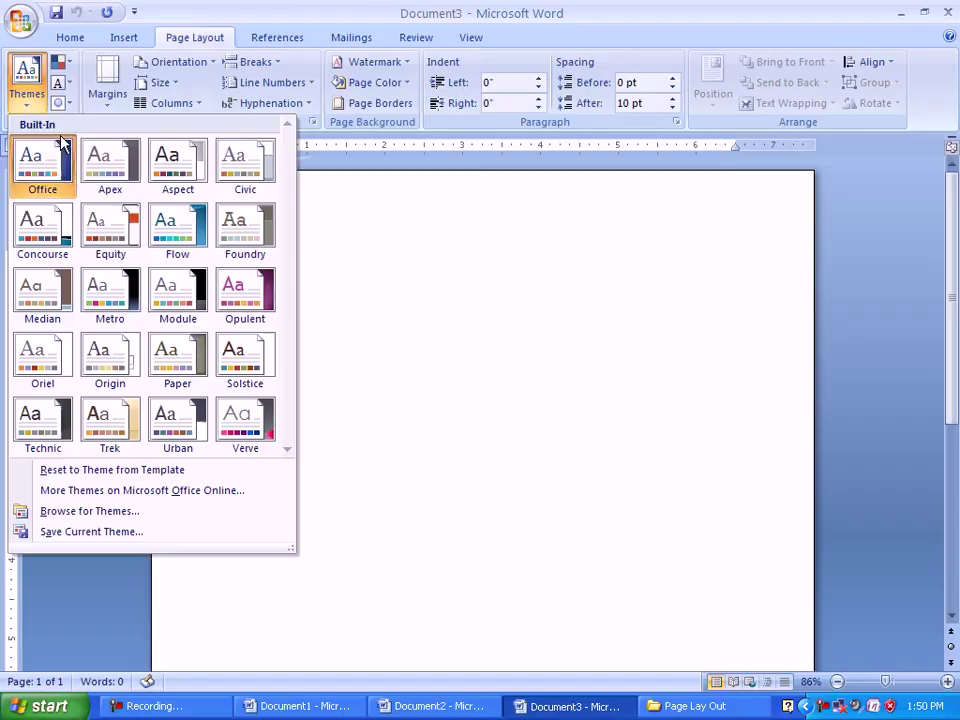
left_click(57, 62)
left_click(70, 84)
left_click(70, 84)
left_click(106, 84)
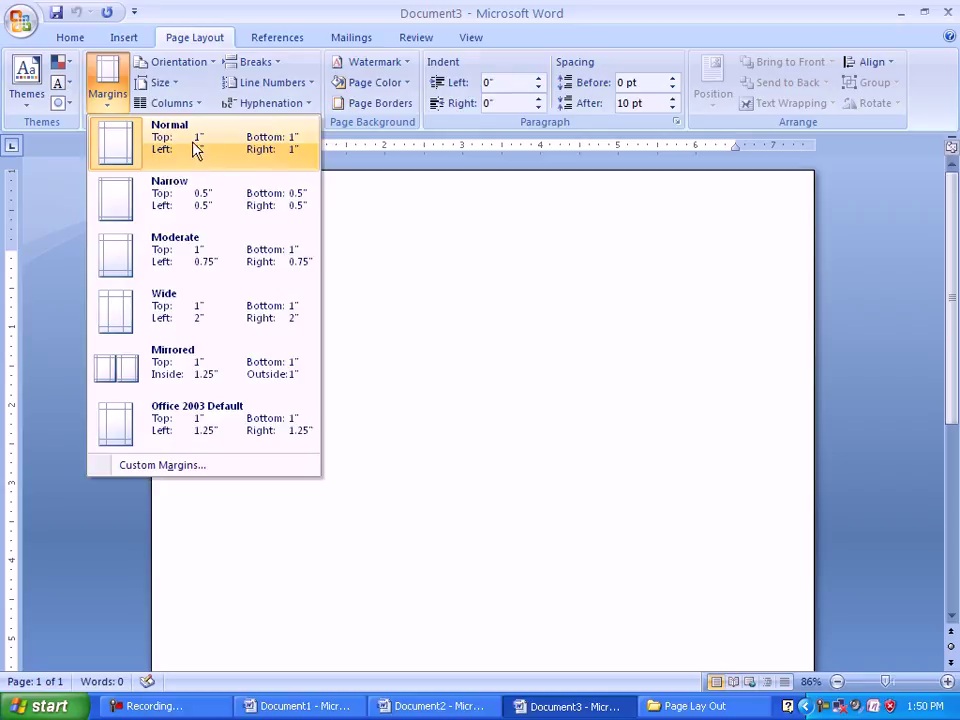
left_click(192, 64)
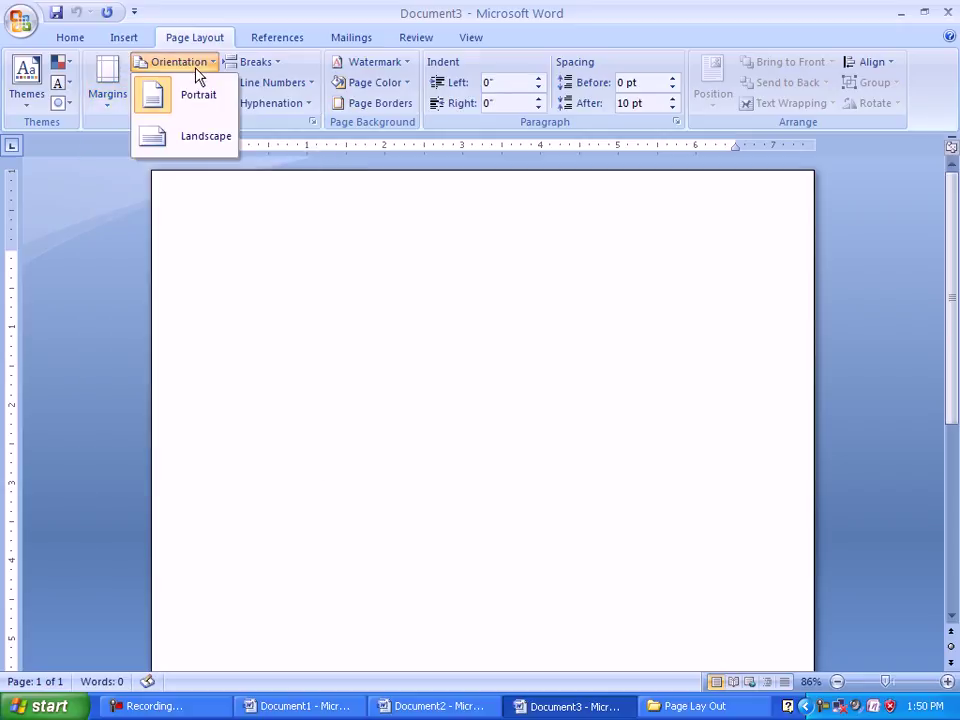
left_click(193, 137)
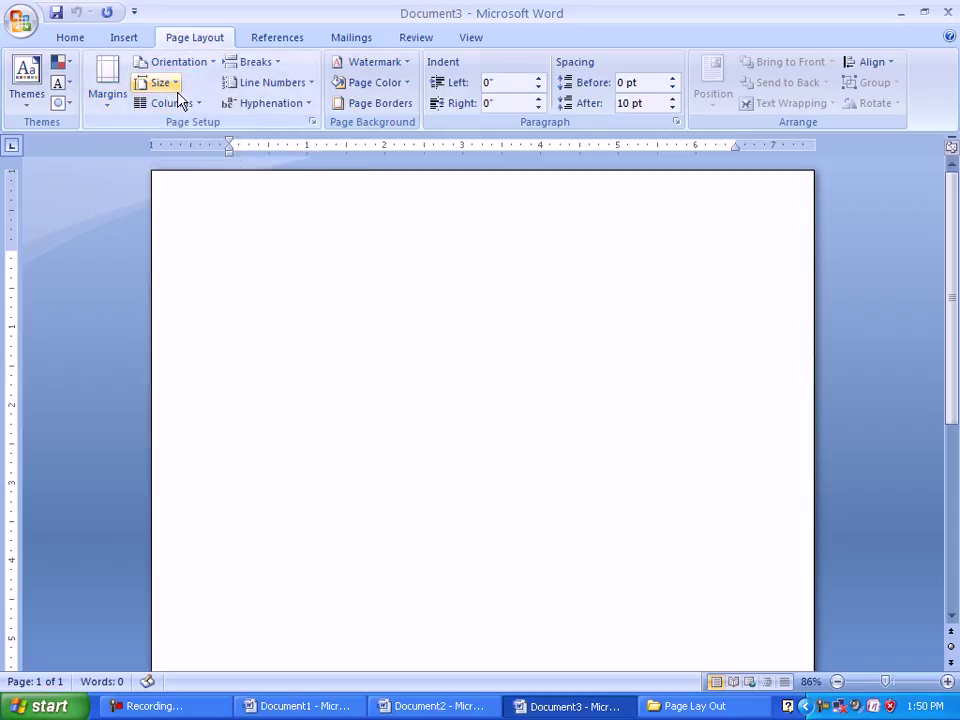
left_click(180, 92)
left_click(397, 356)
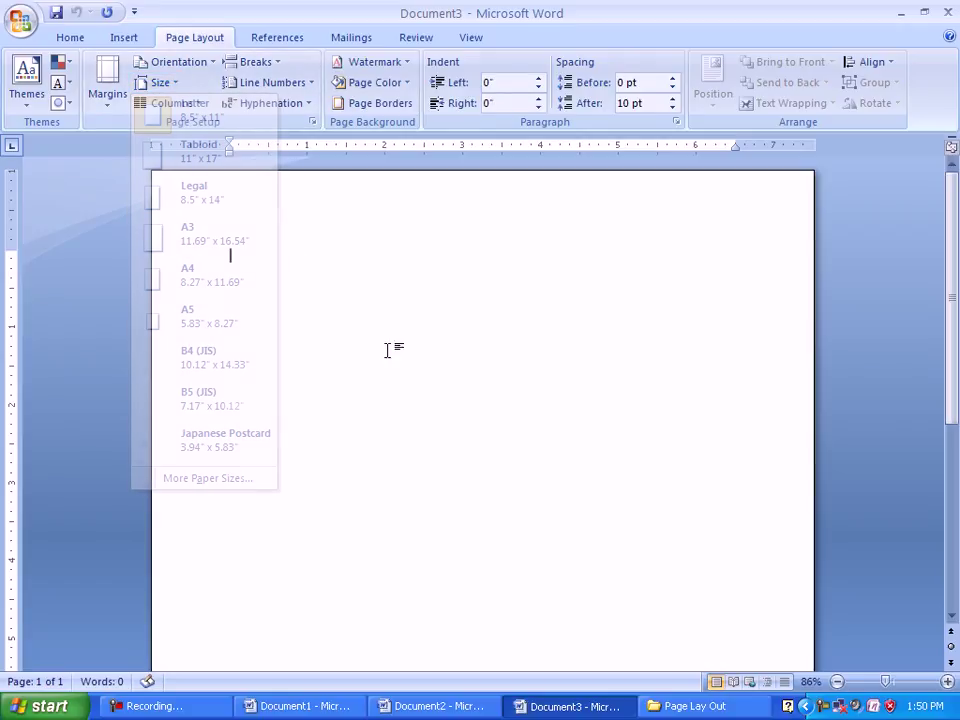
left_click(196, 104)
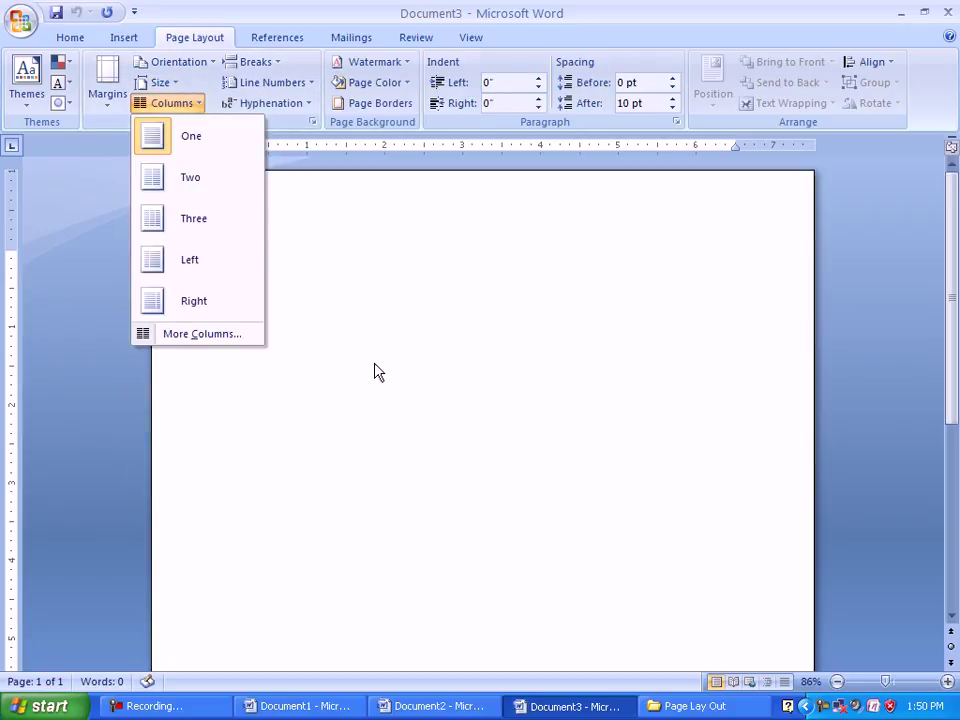